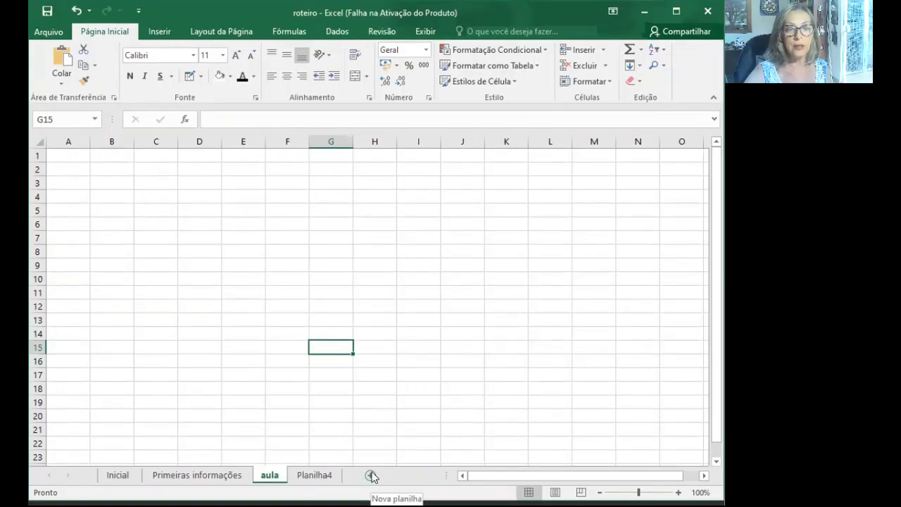
- Insert a new worksheet in the workbook and move the Planilha4 sheet in front of it
left_click(371, 476)
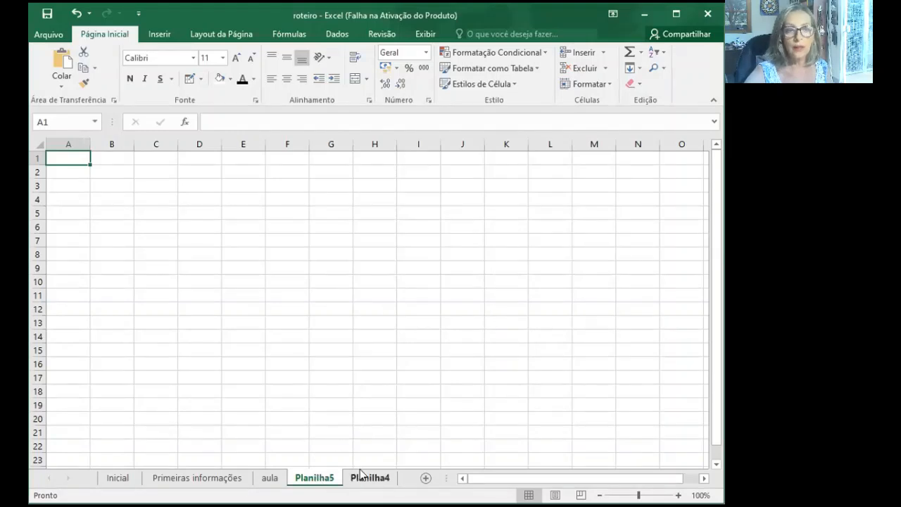
mouse_move(365, 478)
left_mouse_down()
mouse_move(350, 451)
mouse_move(321, 442)
mouse_move(304, 455)
mouse_move(305, 480)
left_mouse_up()
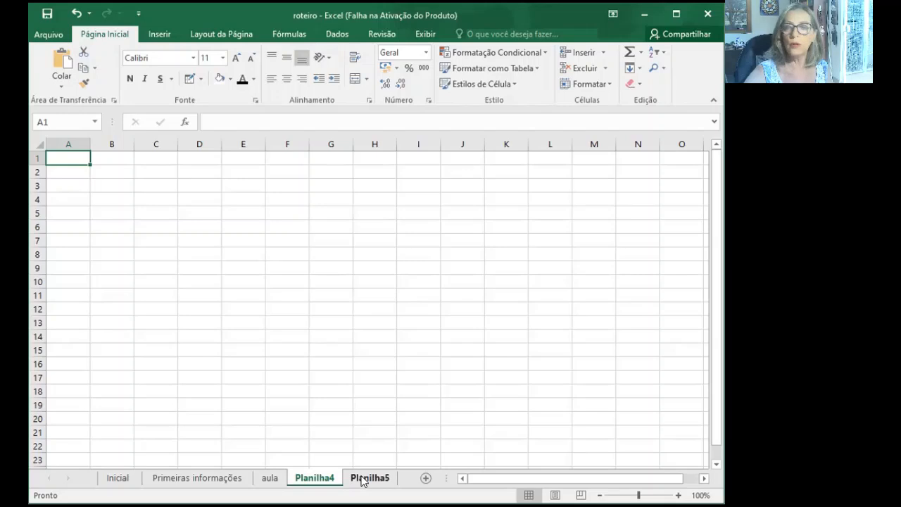
- Open the Inicial sheet and examine the column, row and cell diagram and the font and alignment examples below it
left_click(117, 479)
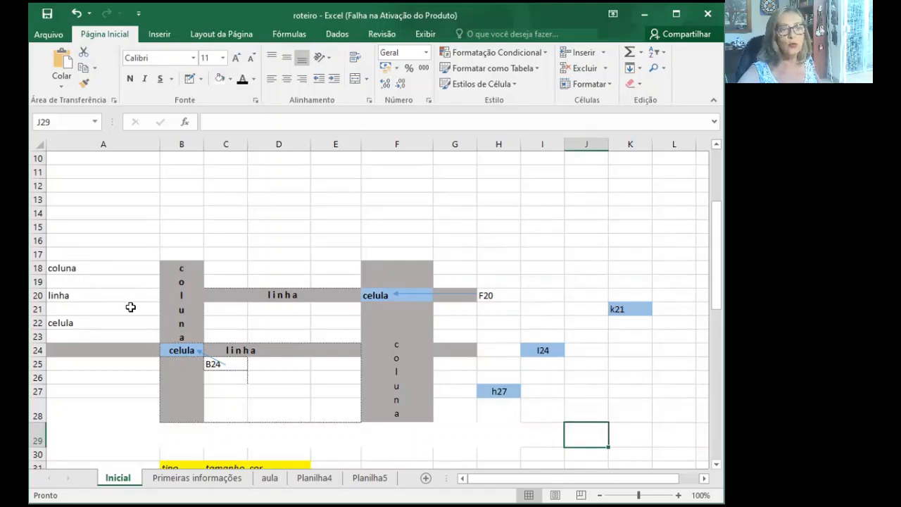
left_click(178, 350)
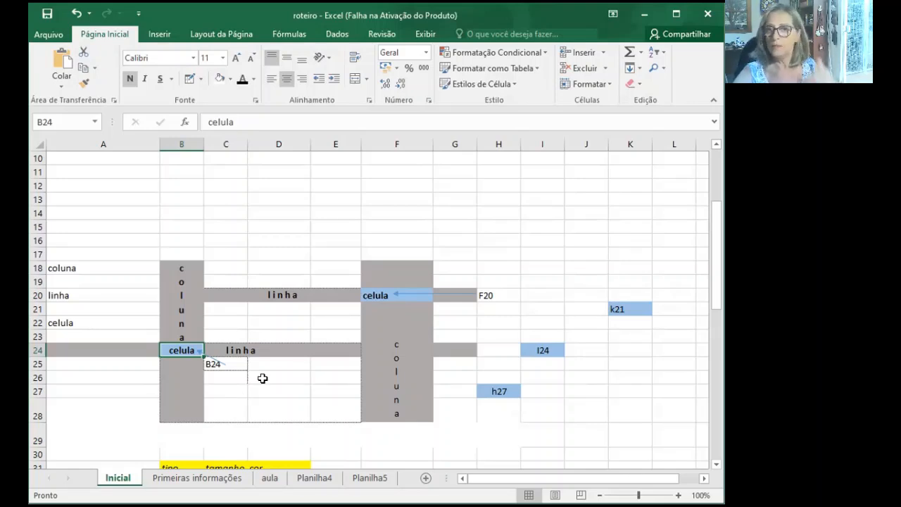
scroll(262, 378, "down", 2)
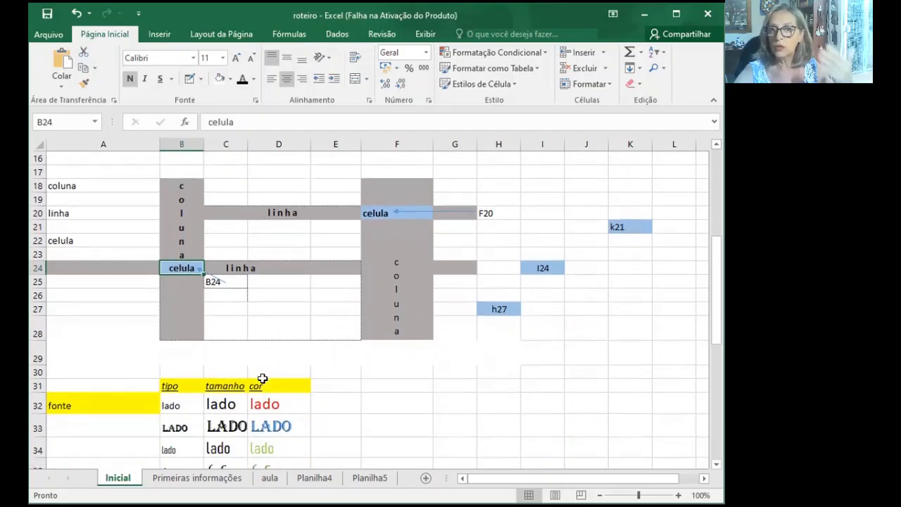
scroll(262, 378, "down", 3)
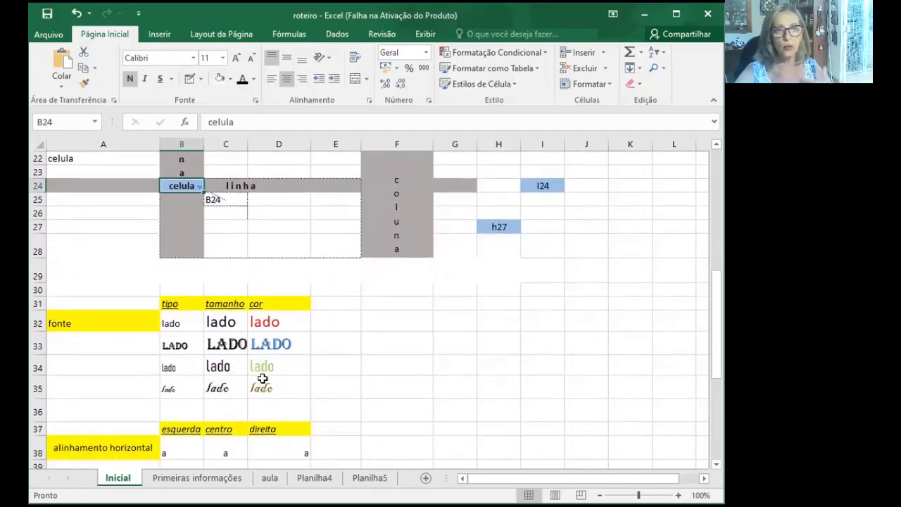
scroll(262, 378, "down", 1)
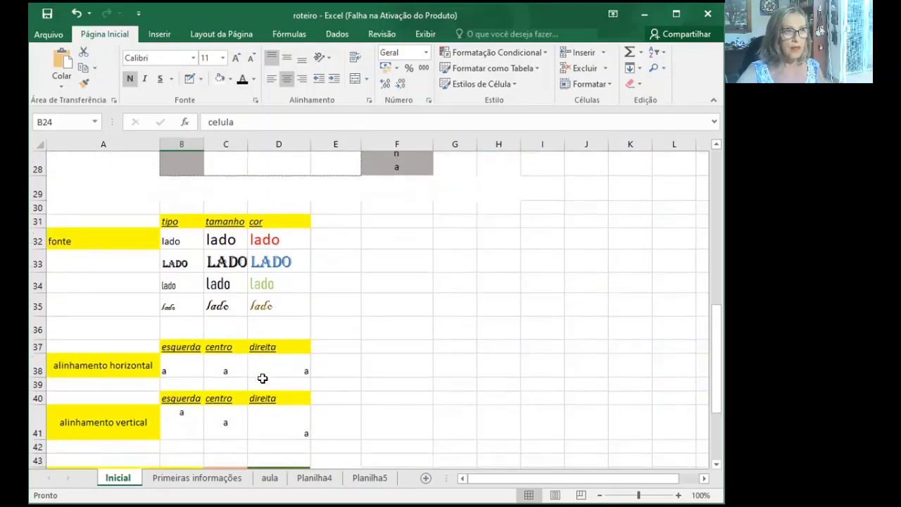
scroll(262, 379, "up", 5)
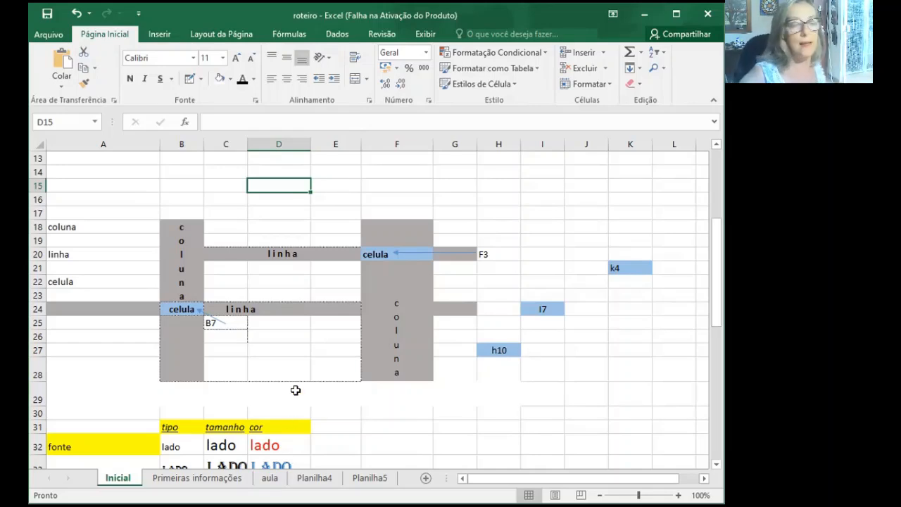
- Correct the cell reference written in C25, under the blue "celula" cell in column B, to B24
left_click(181, 307)
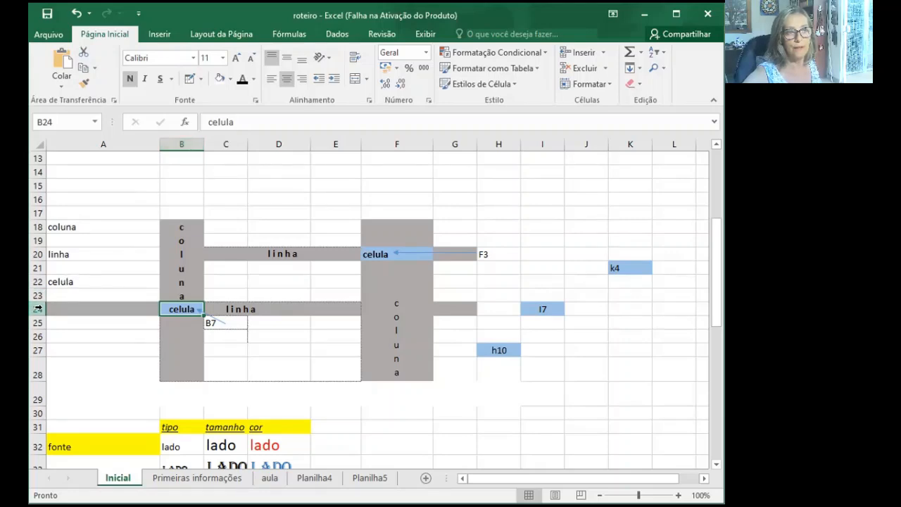
scroll(38, 309, "up", 4)
scroll(37, 309, "down", 3)
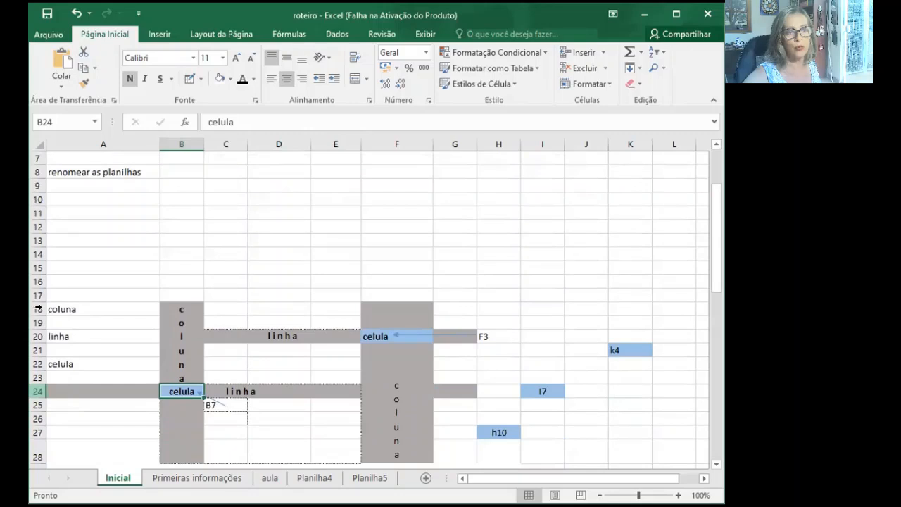
left_click(232, 363)
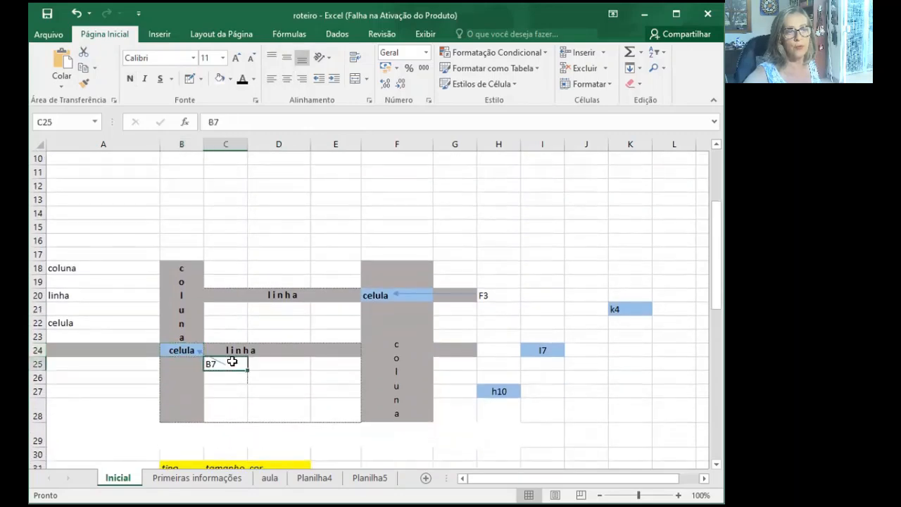
left_click(214, 121)
key("Delete")
type("24")
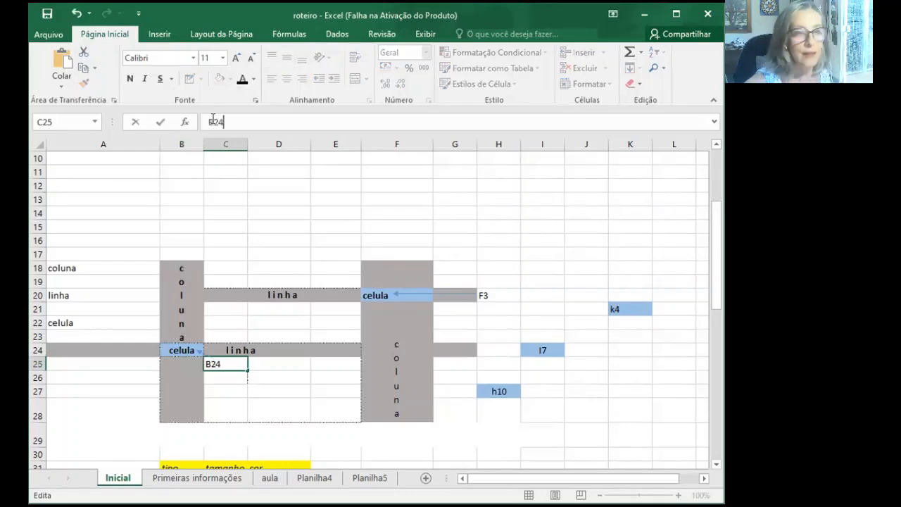
left_click(304, 388)
- Change the reference in H20, beside the arrow pointing to the blue "celula" cell in column F, to F20
scroll(305, 370, "down", 1)
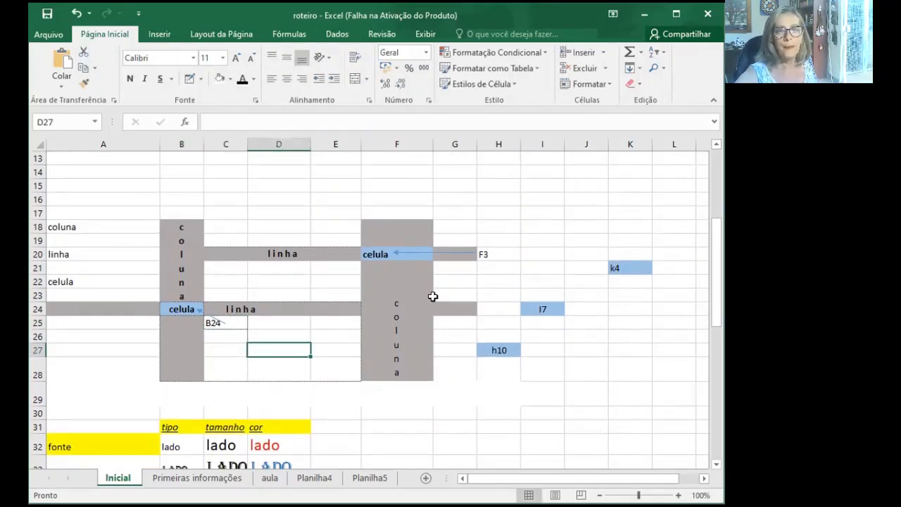
left_click(395, 254)
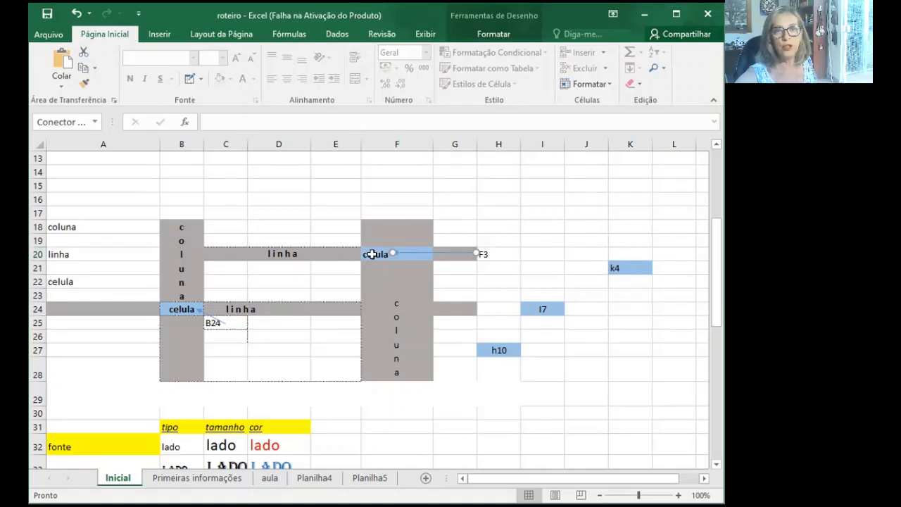
left_click(487, 254)
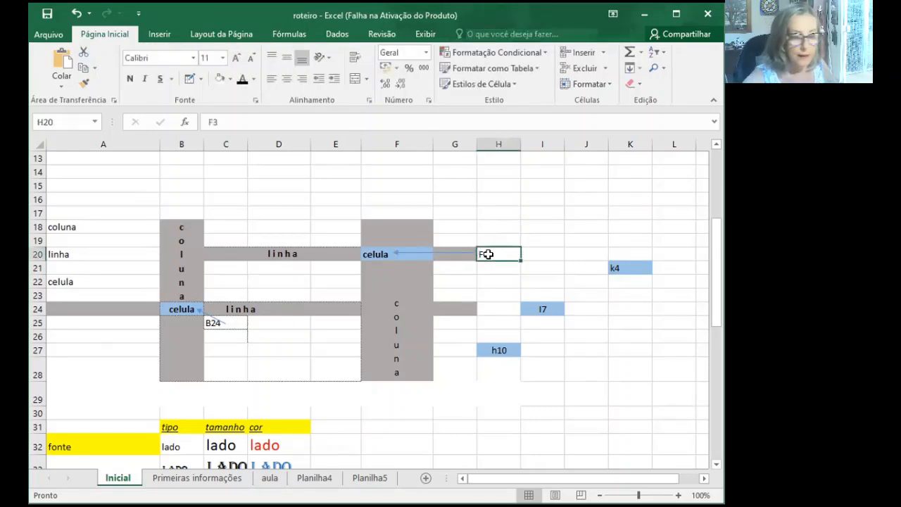
type("F")
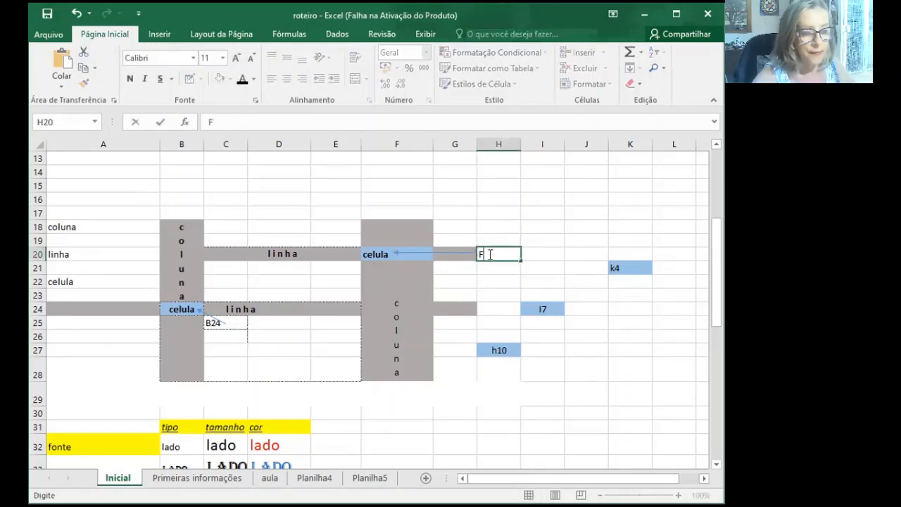
type("20")
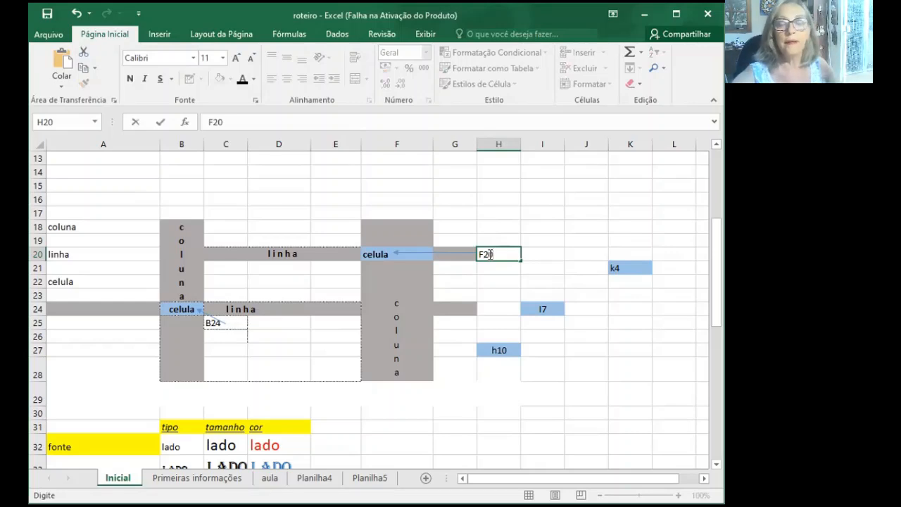
left_click(508, 296)
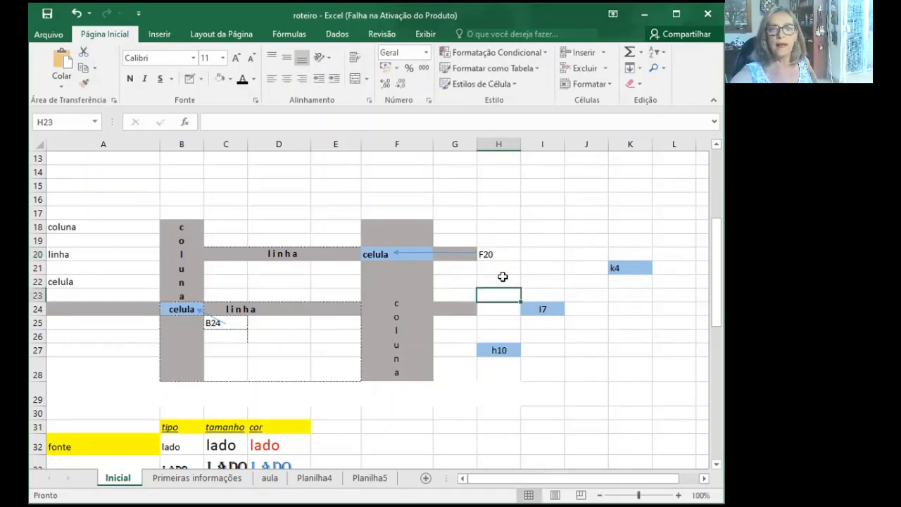
left_click(498, 254)
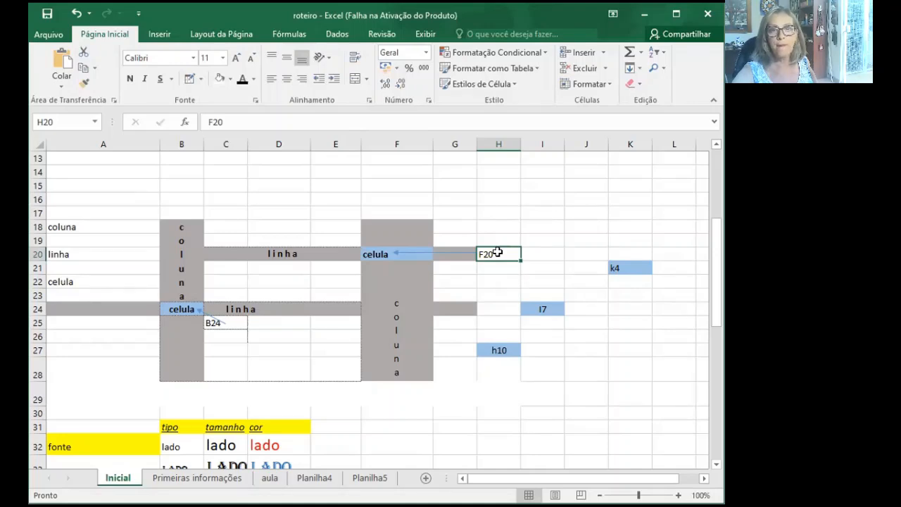
left_click(409, 253)
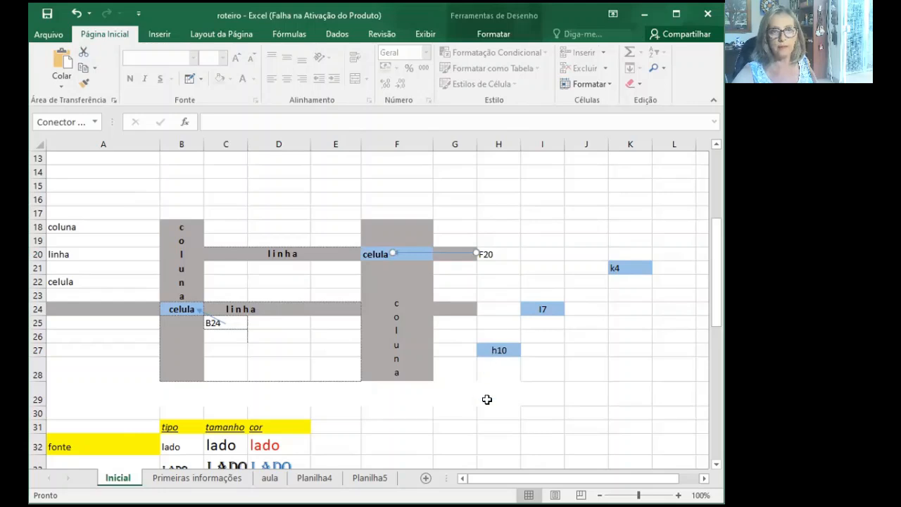
- Delete the row number from the reference label in the blue cell H27
left_click(495, 350)
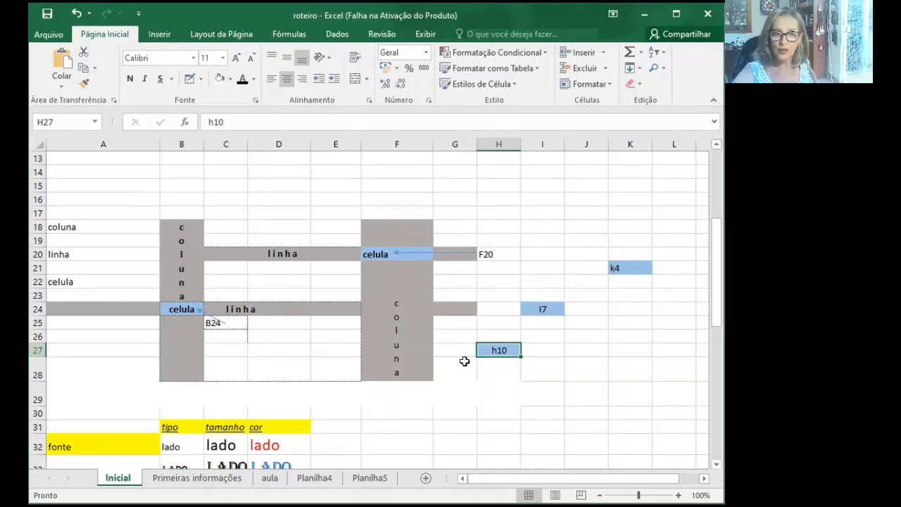
left_click(219, 122)
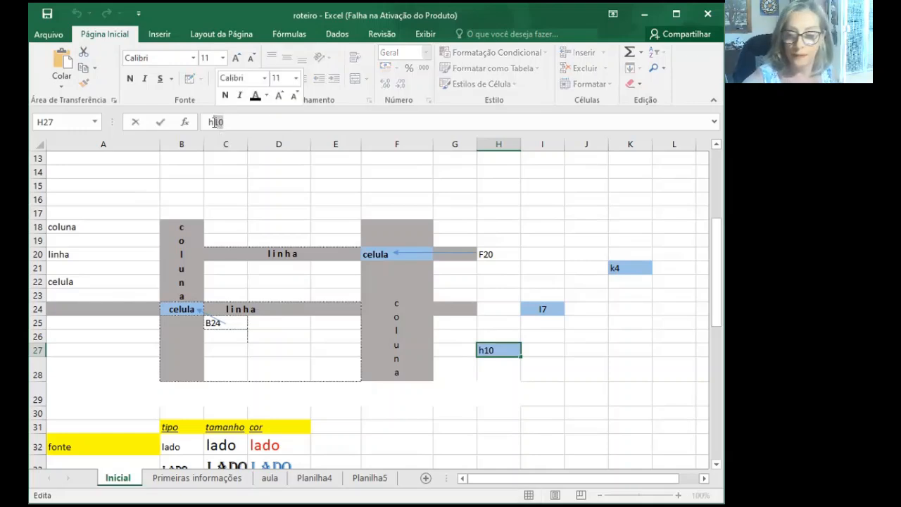
key("BackSpace")
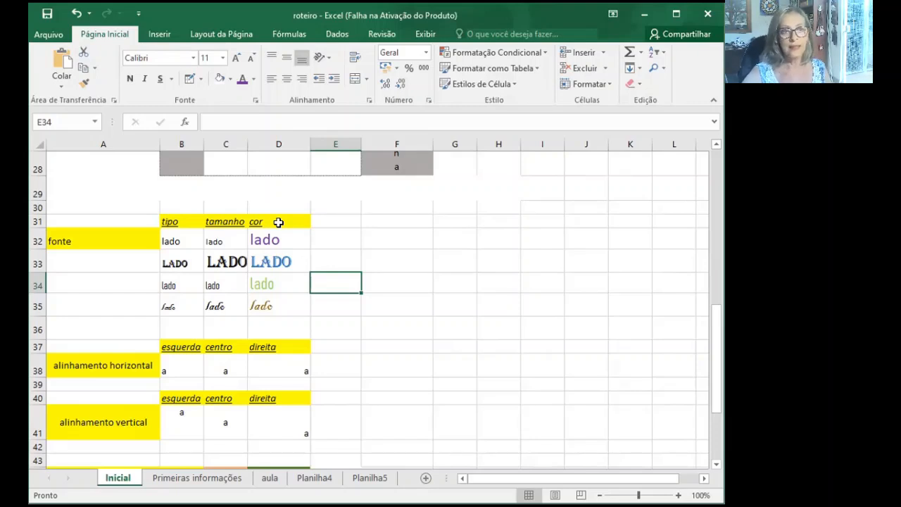
- Examine the alignment, fill and number format examples, going through the coloured "preencimento" cells B44 to D44
scroll(279, 223, "down", 1)
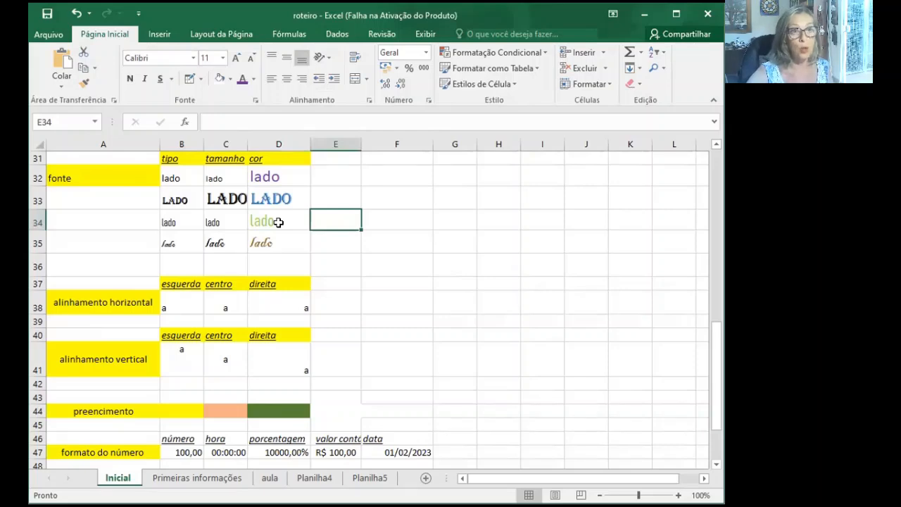
scroll(278, 223, "down", 2)
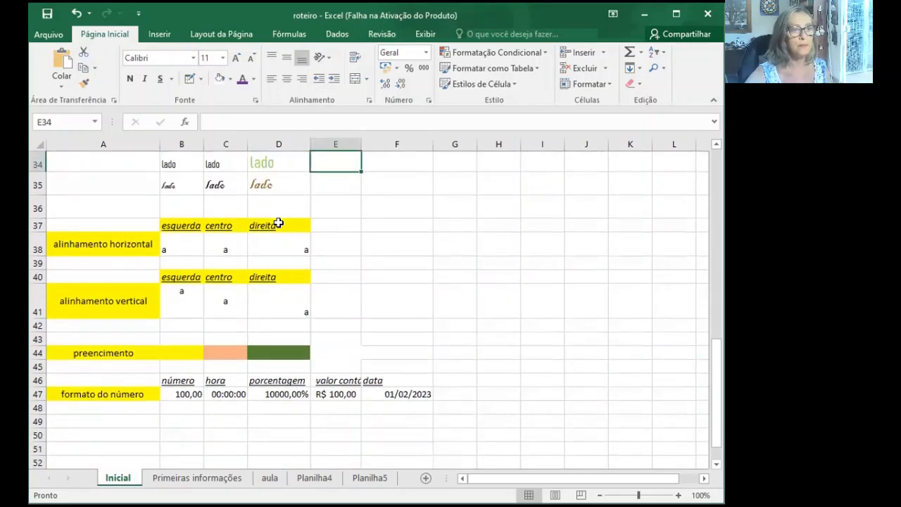
left_click(94, 286)
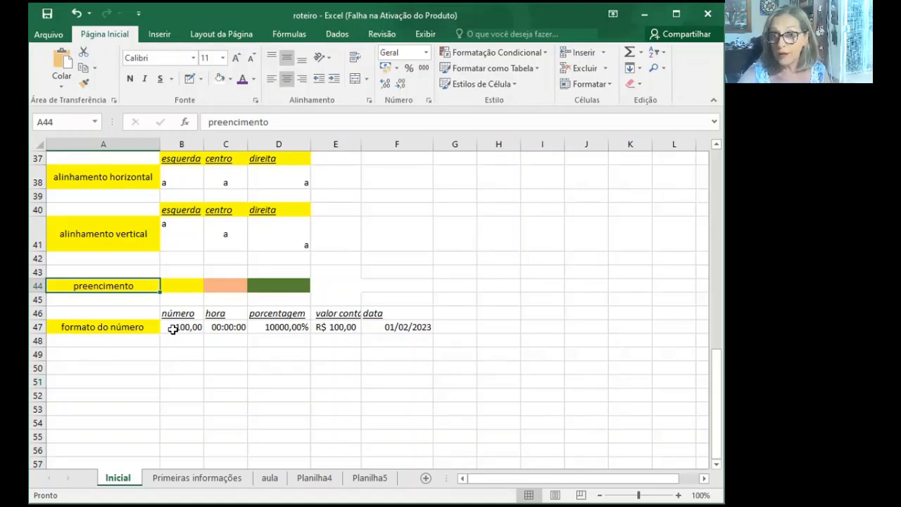
left_click(177, 282)
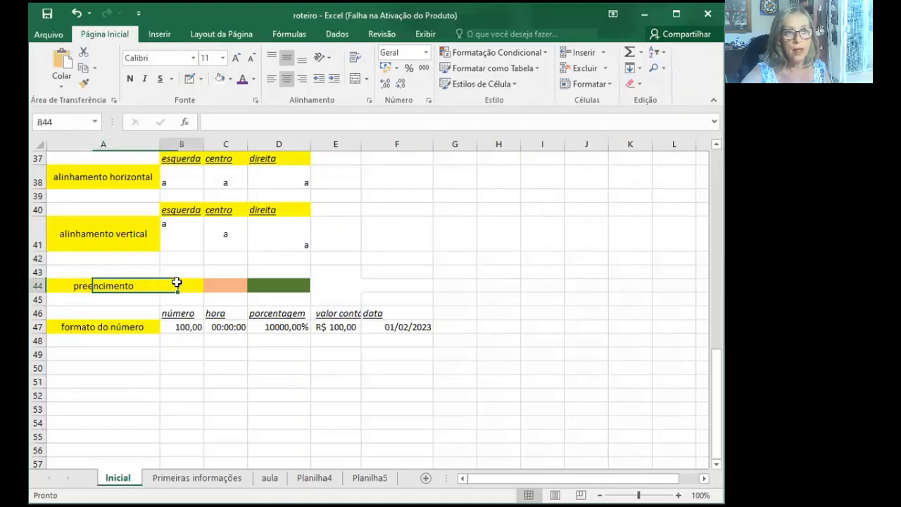
left_click(219, 283)
left_click(265, 283)
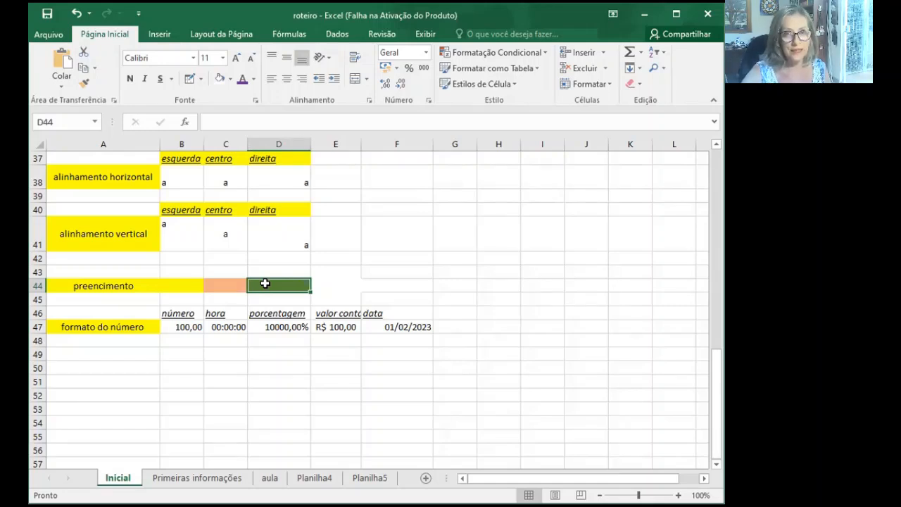
- Fill cell B44 in the "preencimento" row with dark green and cell C44 with gold
left_click(177, 284)
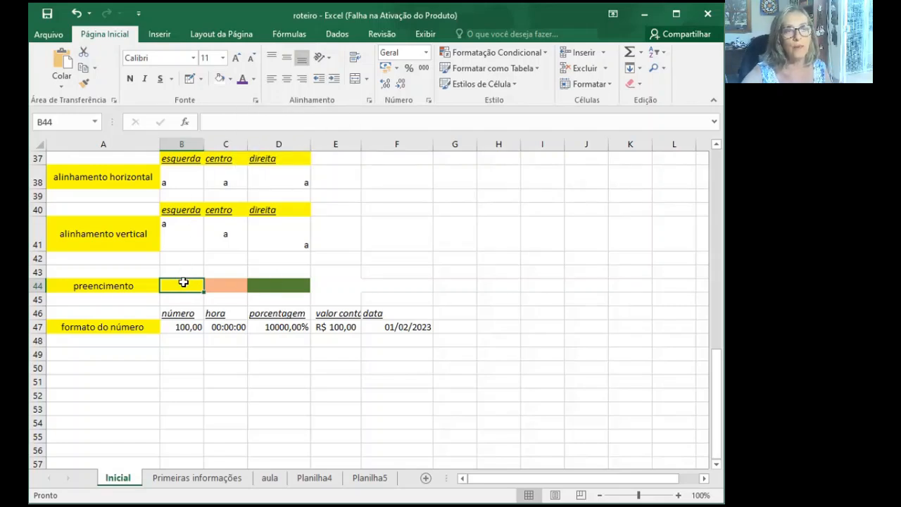
left_click(228, 75)
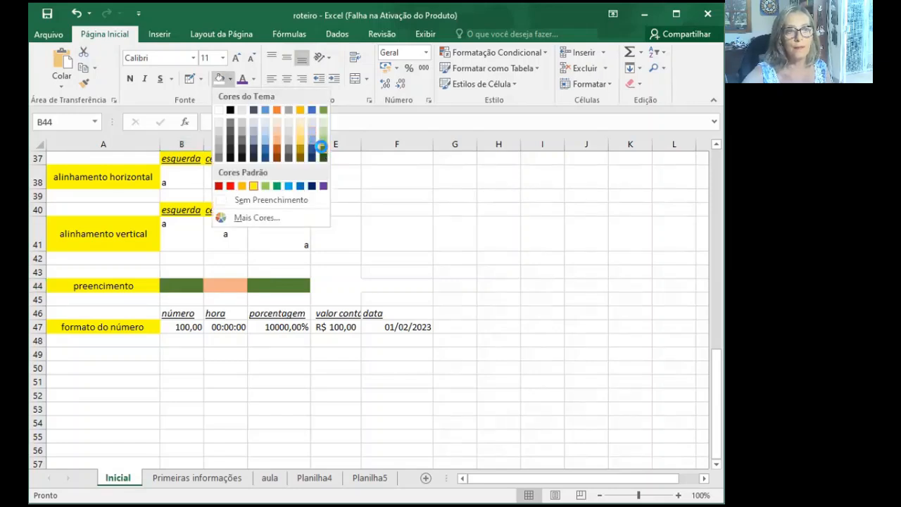
left_click(322, 152)
left_click(226, 284)
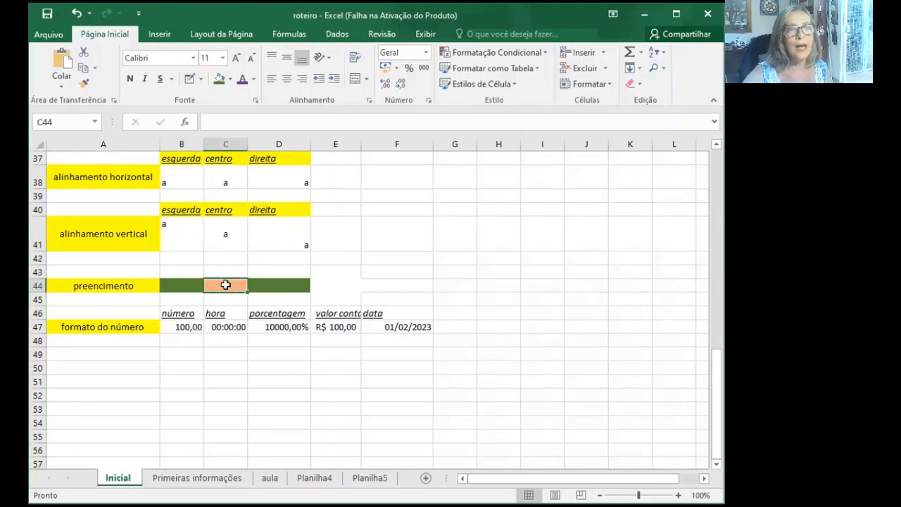
left_click(228, 74)
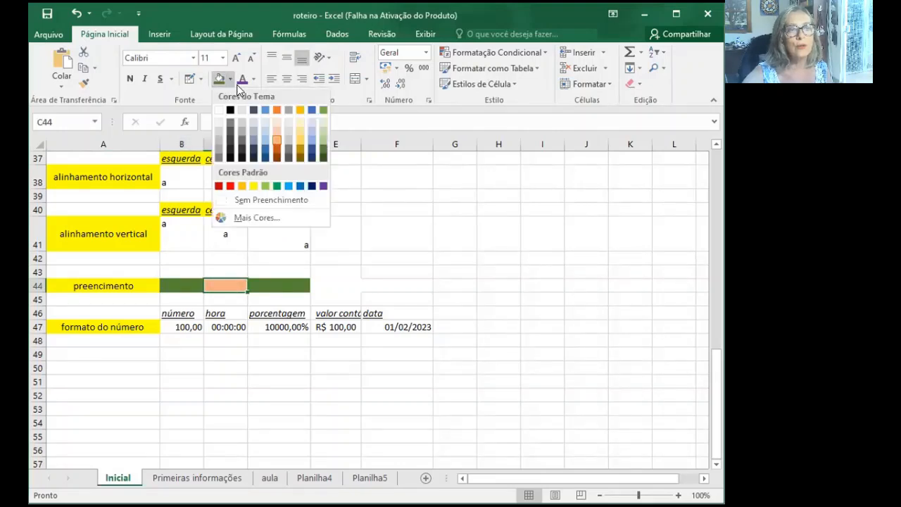
left_click(301, 112)
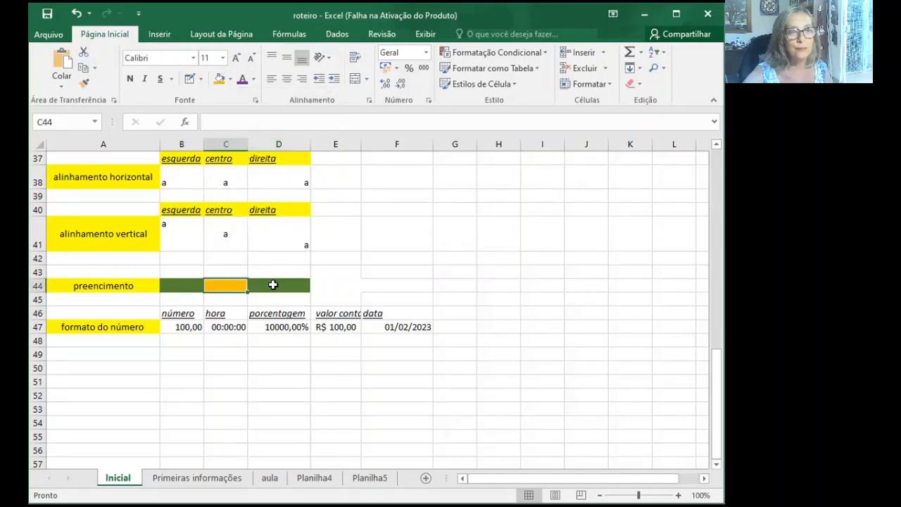
- Fill cell D44 in the "preencimento" row with the standard purple colour
left_click(274, 284)
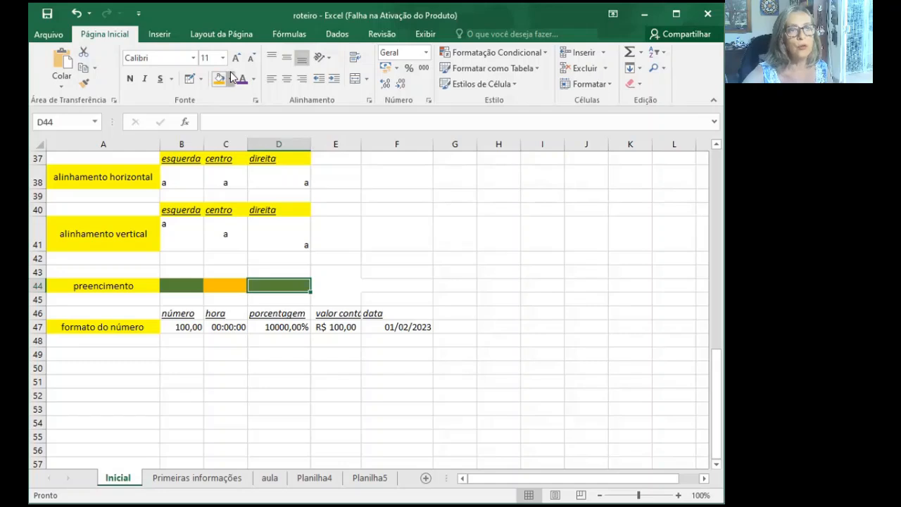
left_click(230, 78)
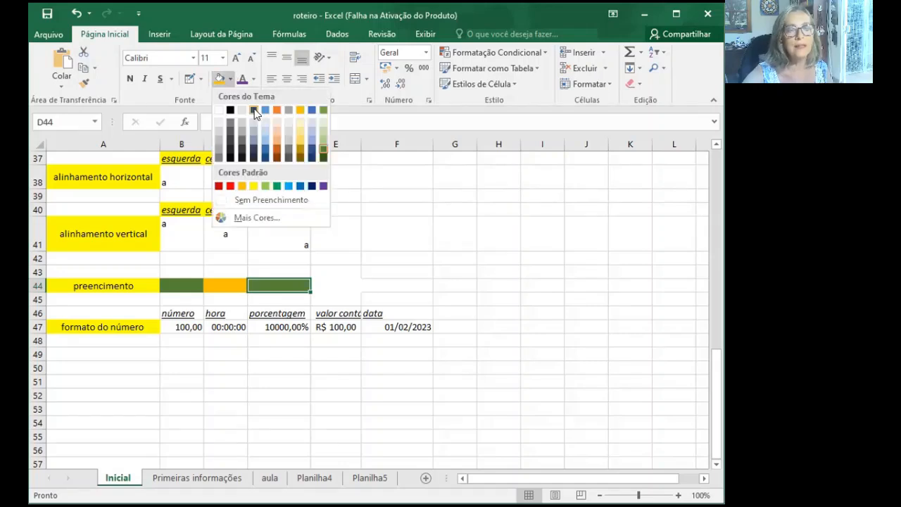
left_click(323, 186)
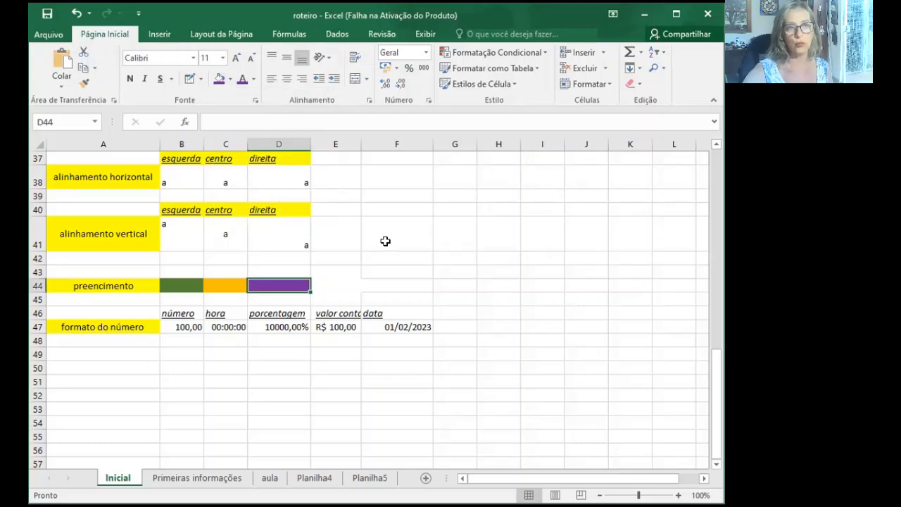
left_click(386, 240)
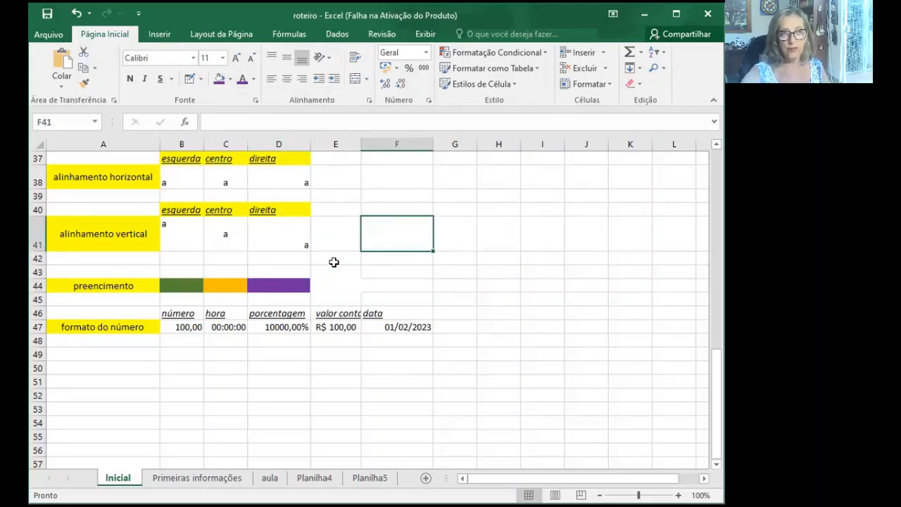
- Review the Inicial sheet's examples, from the column, row and cell reference diagram down to the font, alignment, fill and number format rows
scroll(334, 262, "up", 7)
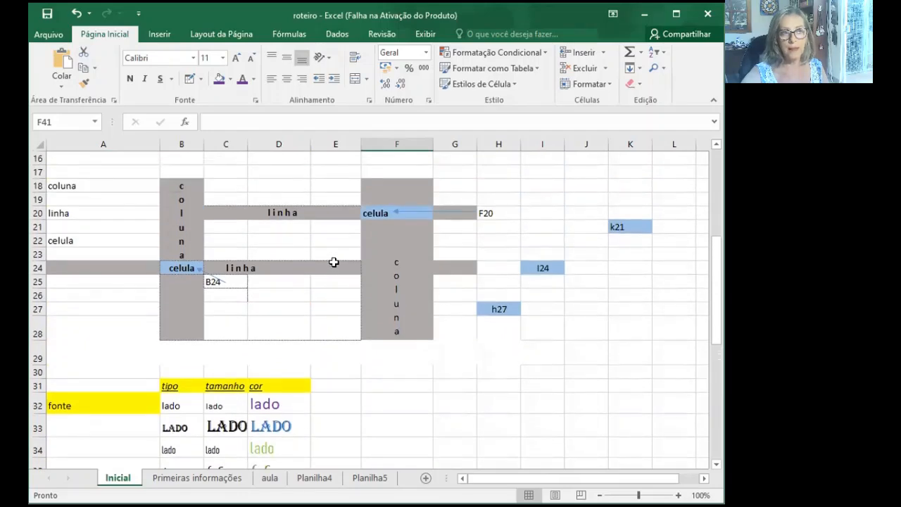
scroll(334, 262, "down", 6)
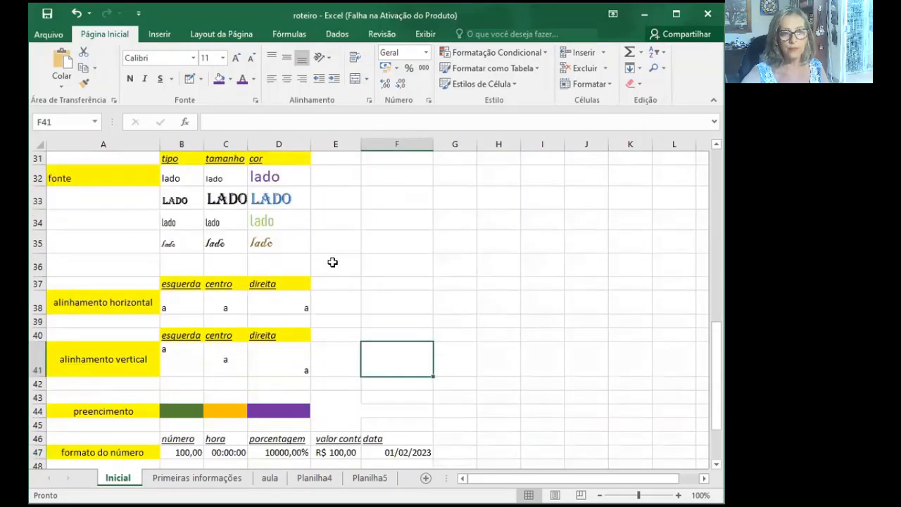
scroll(332, 262, "up", 7)
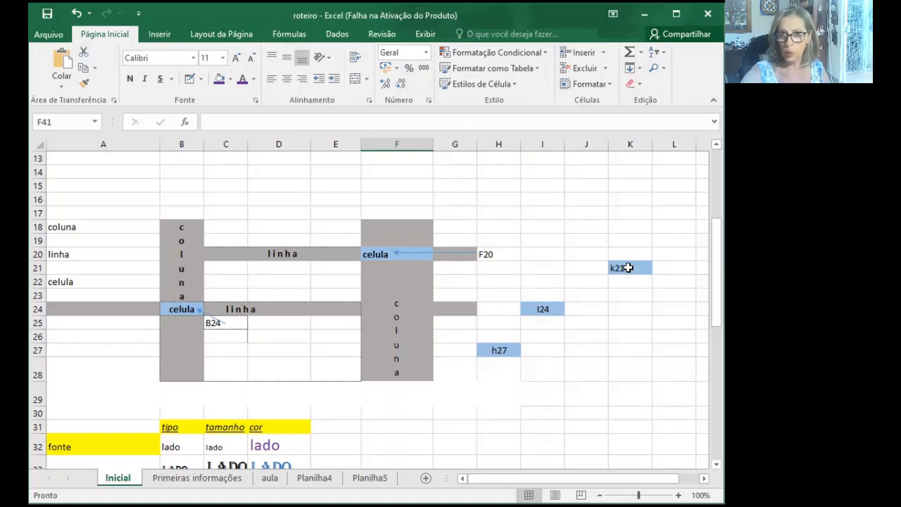
scroll(544, 362, "down", 1)
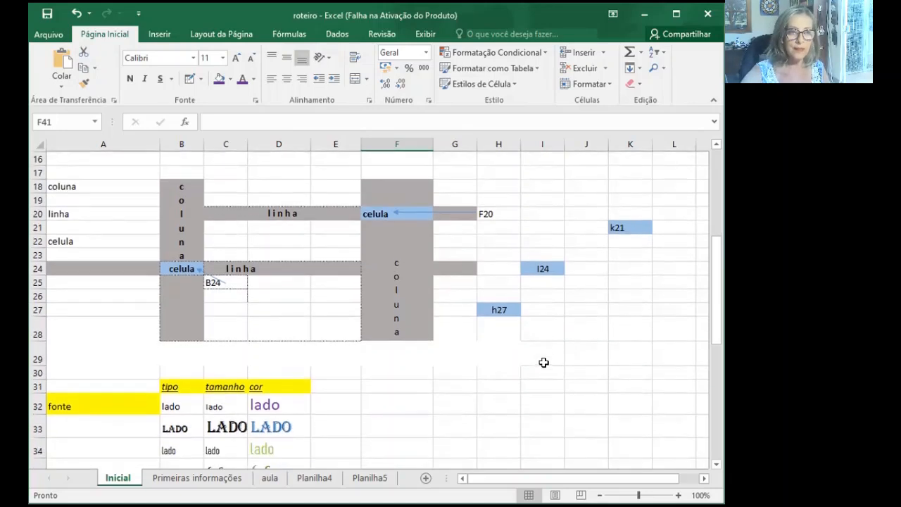
scroll(474, 362, "down", 1)
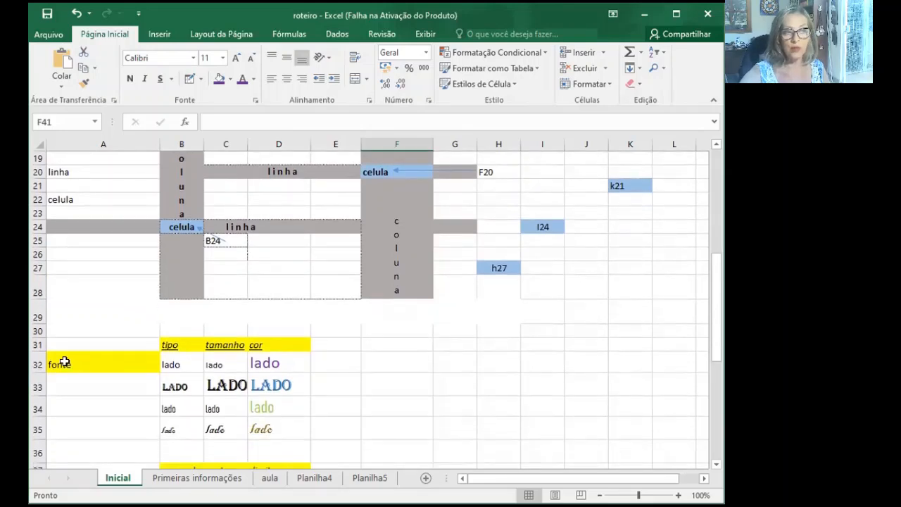
scroll(280, 338, "down", 2)
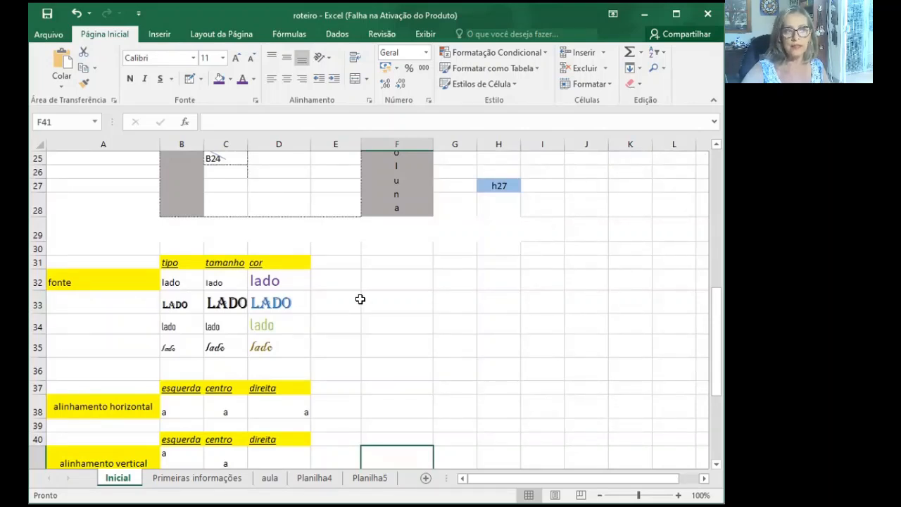
scroll(360, 299, "down", 1)
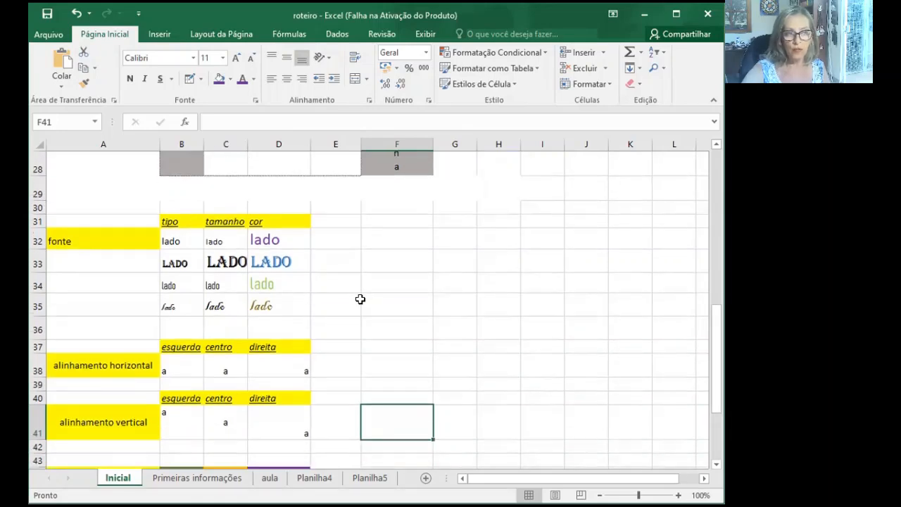
scroll(360, 299, "down", 1)
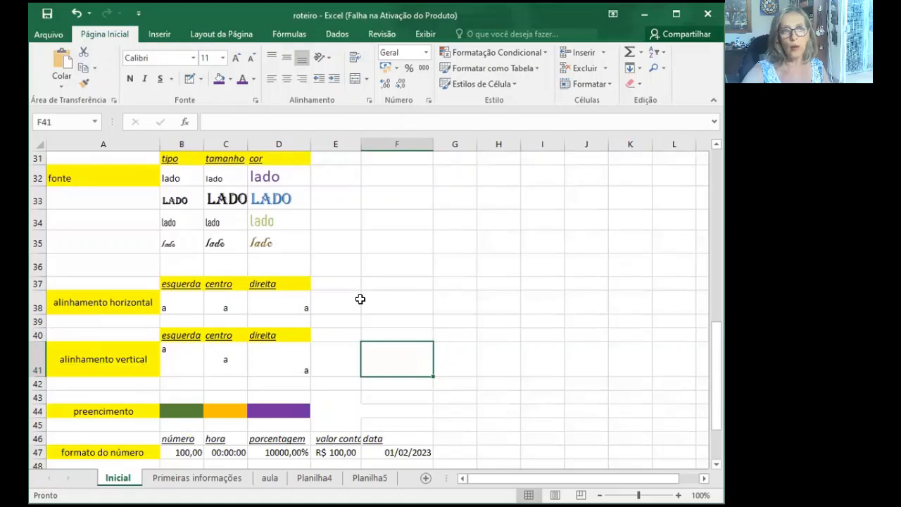
scroll(360, 299, "down", 1)
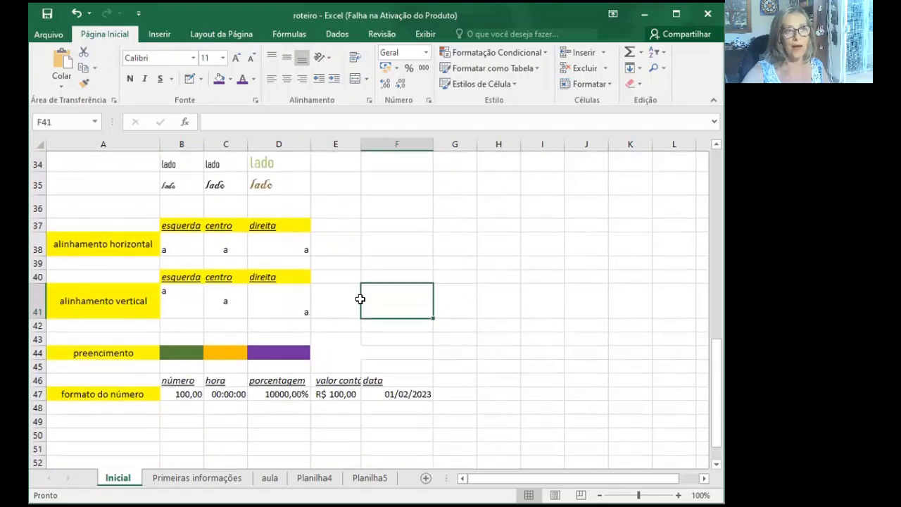
scroll(360, 299, "down", 1)
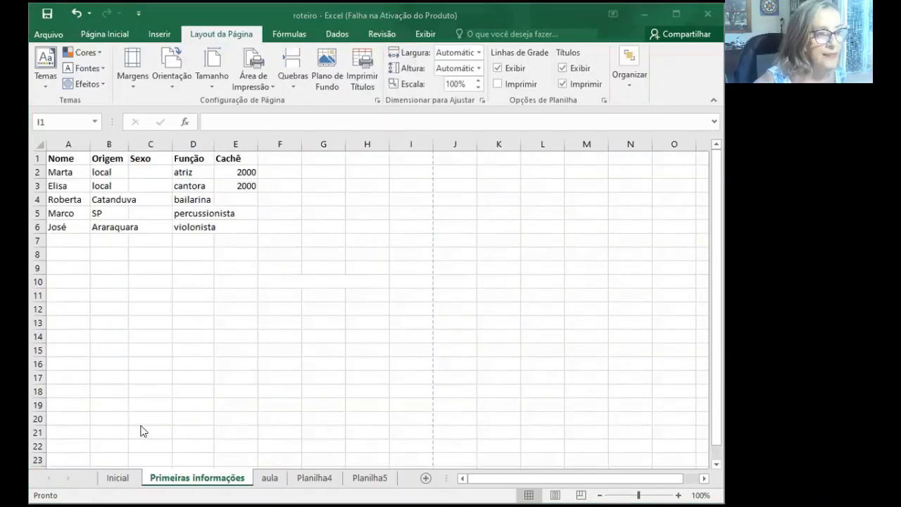
- Open the Primeiras informações sheet and go through its headings and columns, from Nome and Origem to Sexo, Função and Cachê
left_click(174, 479)
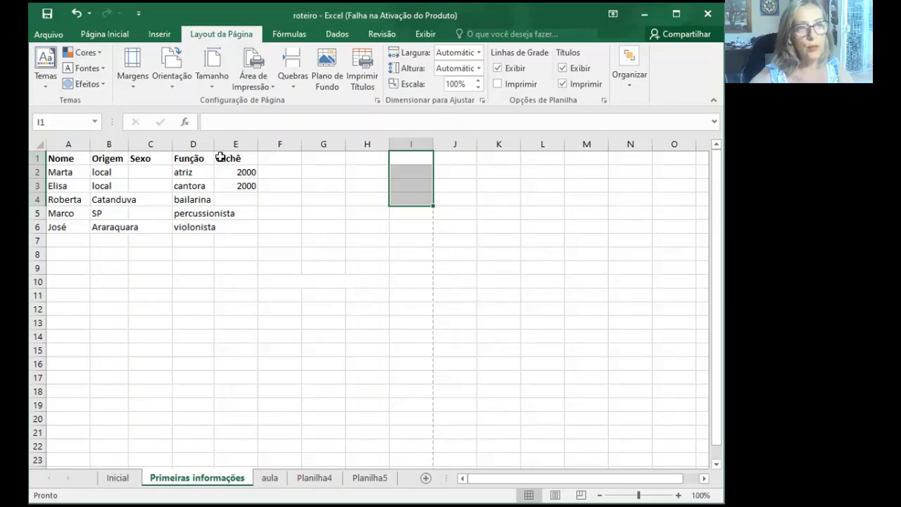
left_click(64, 160)
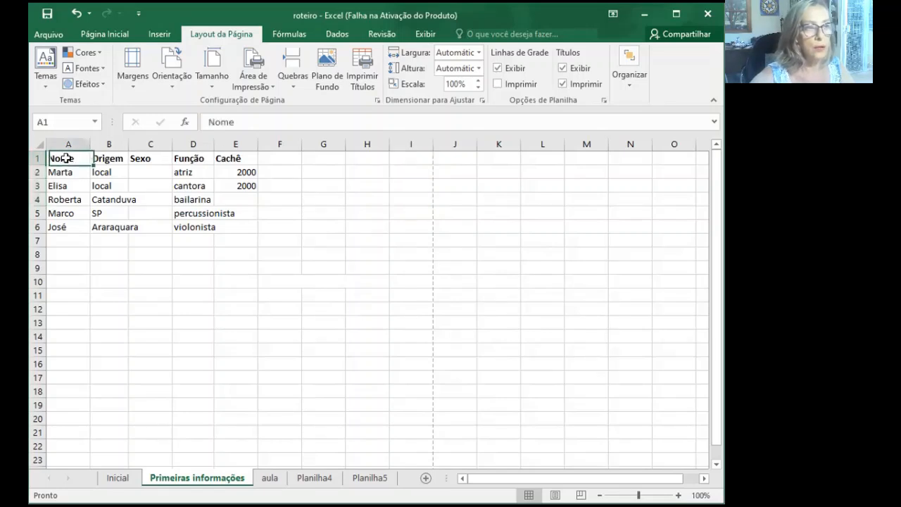
left_click(112, 158)
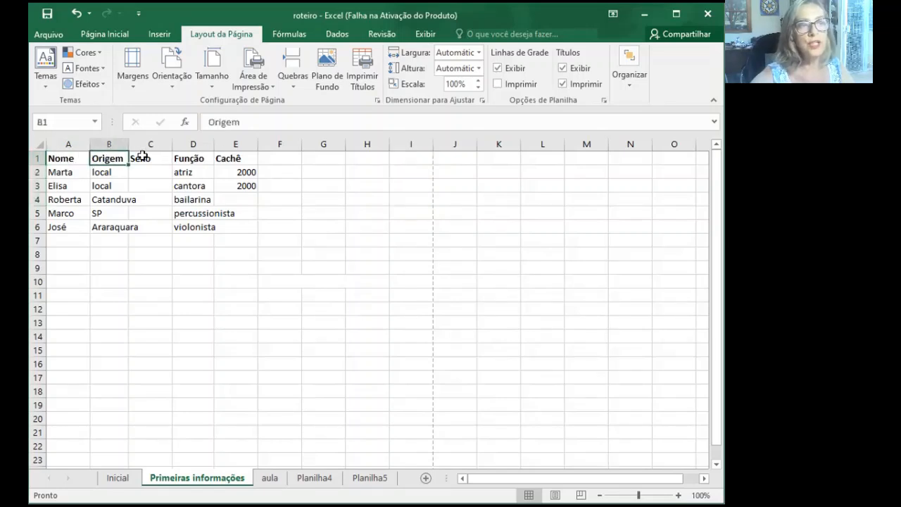
left_click(143, 156)
left_click(187, 158)
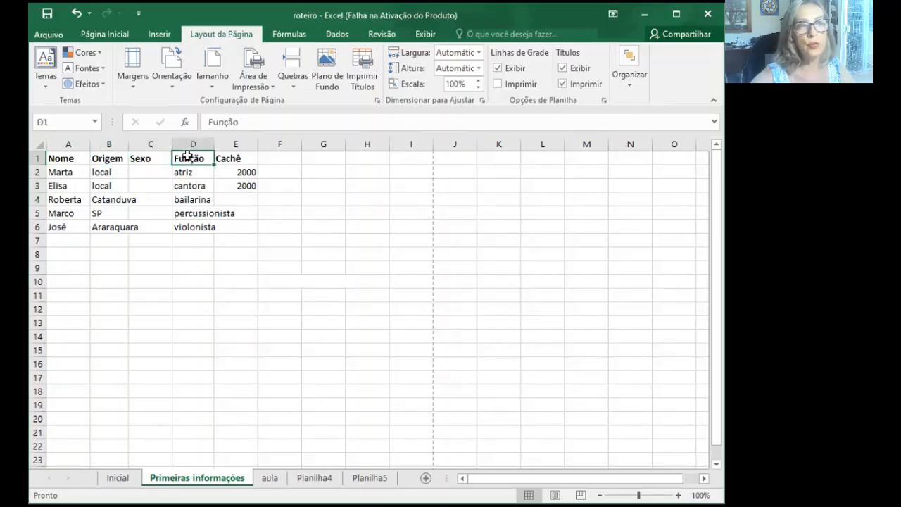
left_click(158, 136)
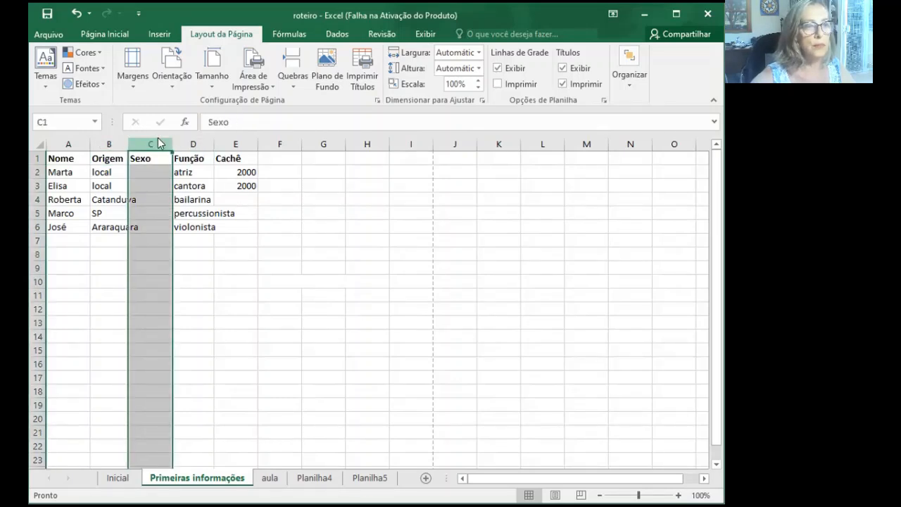
right_click(158, 137)
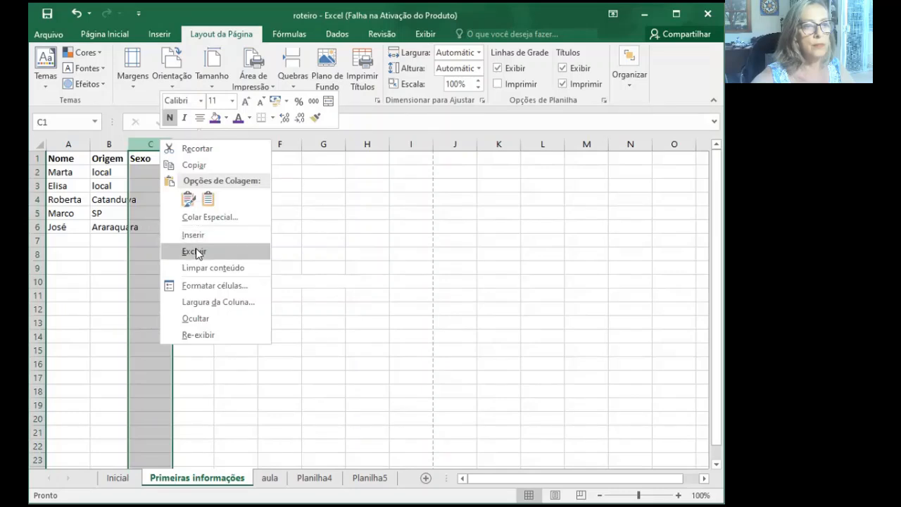
key("Escape")
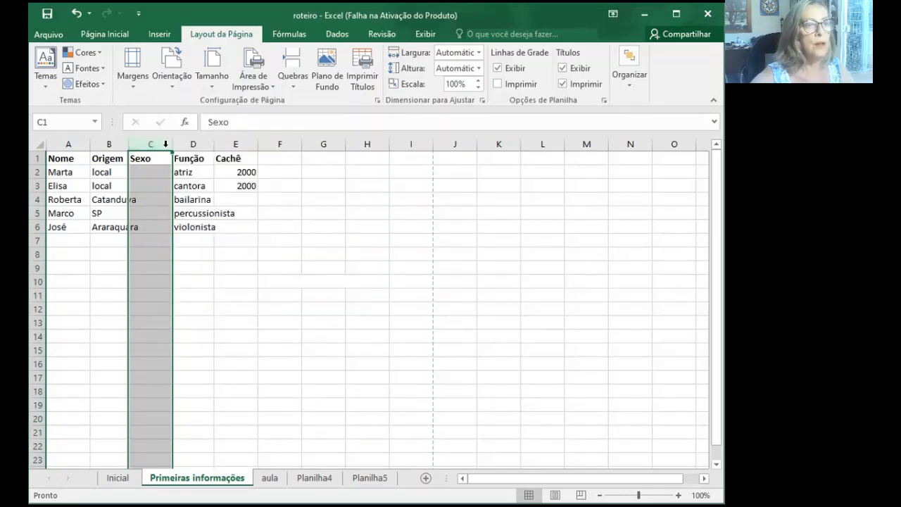
left_click(200, 140)
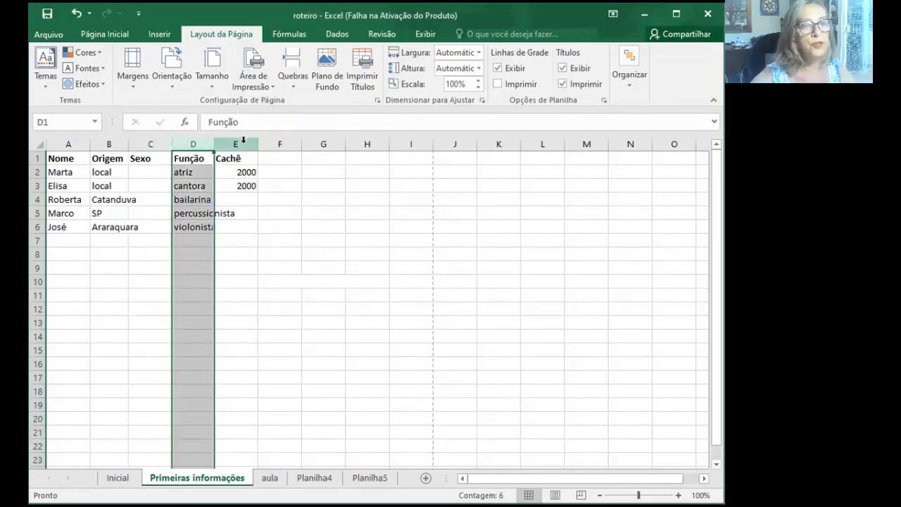
left_click(244, 140)
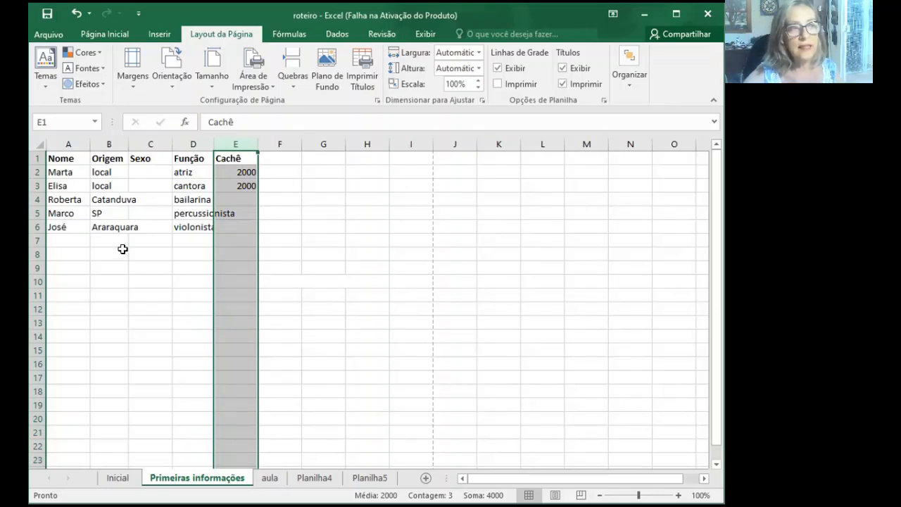
- Enter Feminino in cell C2, the first entry of the Sexo column
left_click(142, 171)
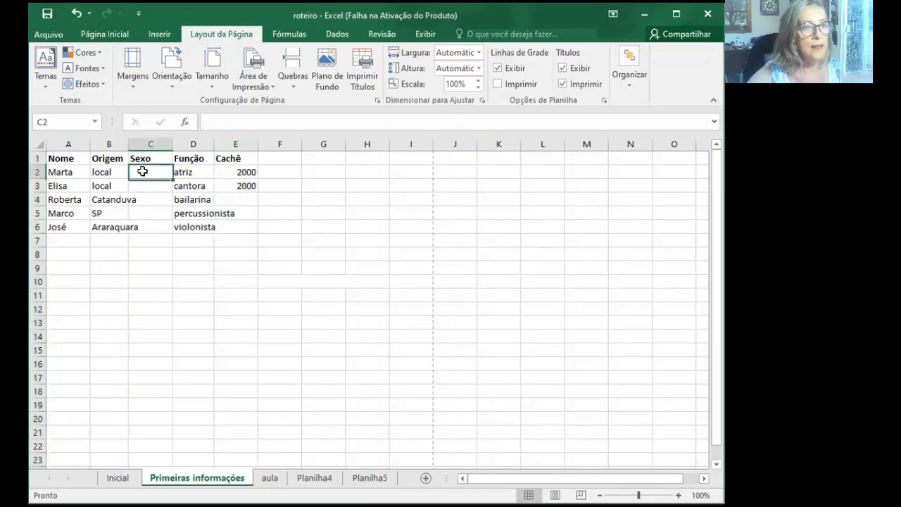
type("F")
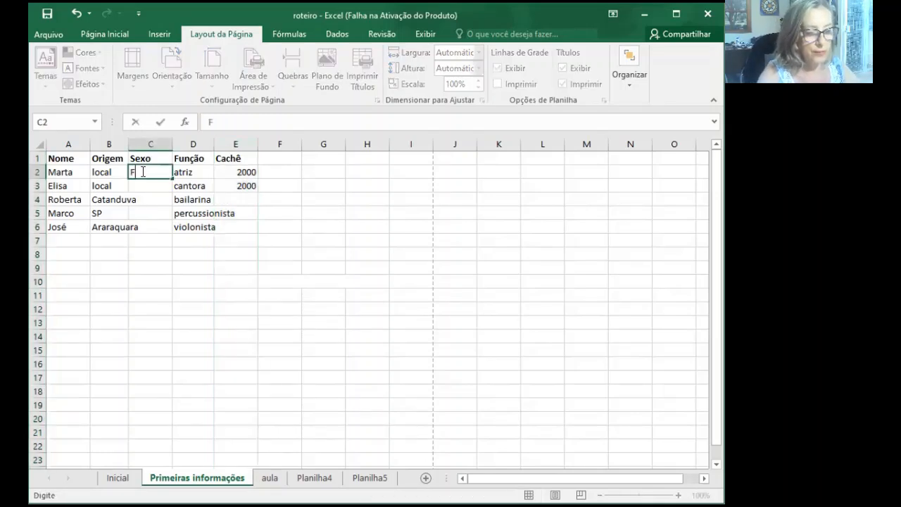
type("eminino")
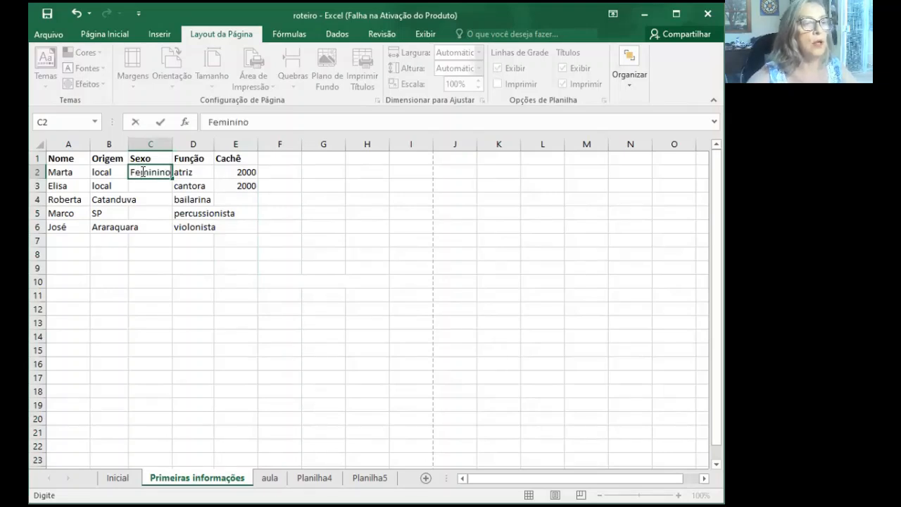
- Enter Feminino in cell C3 of the Sexo column, correcting the misspelt beginning so that AutoComplete supplies the rest
left_click(145, 186)
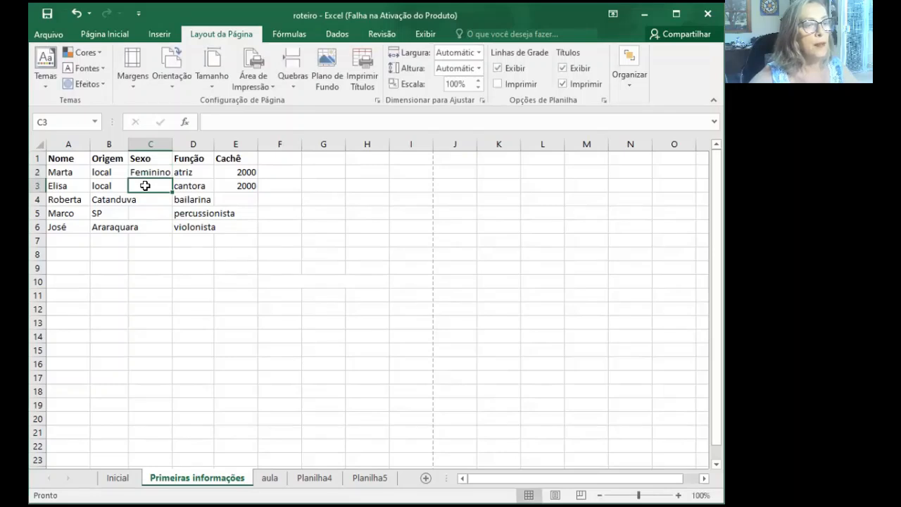
type("Fen")
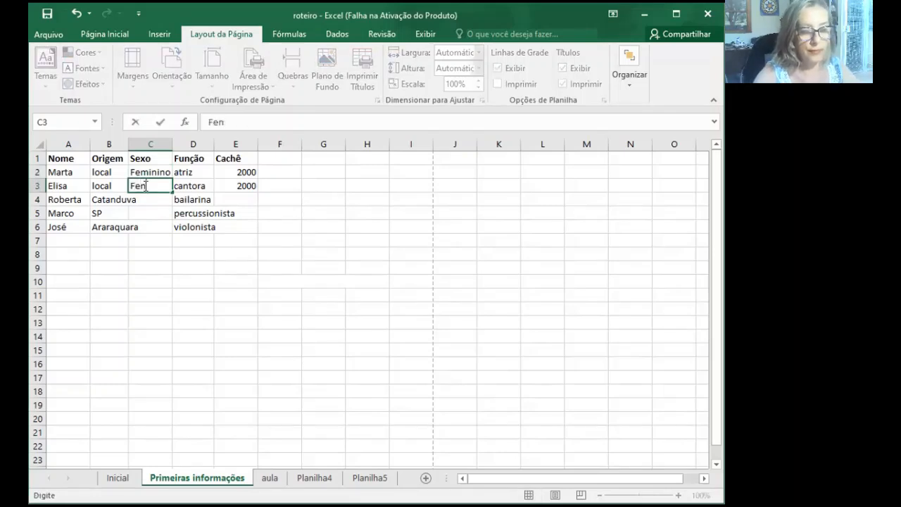
type("in")
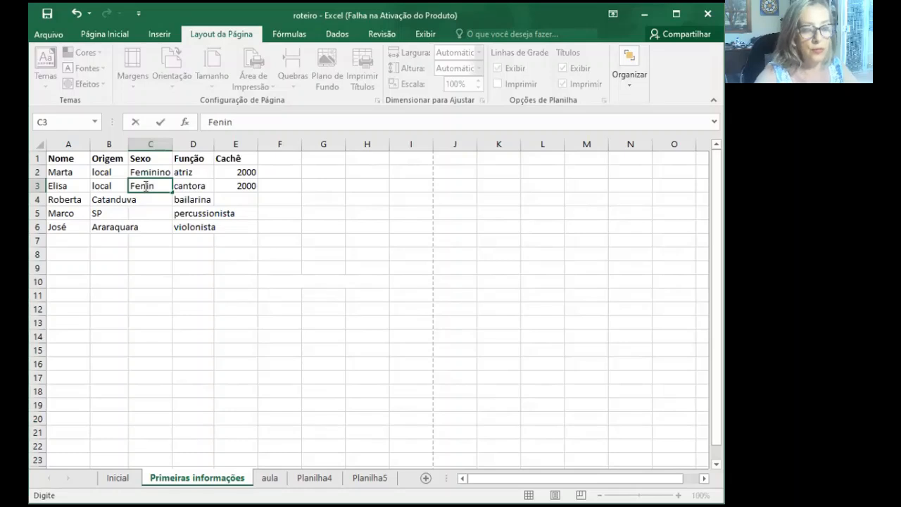
type("i")
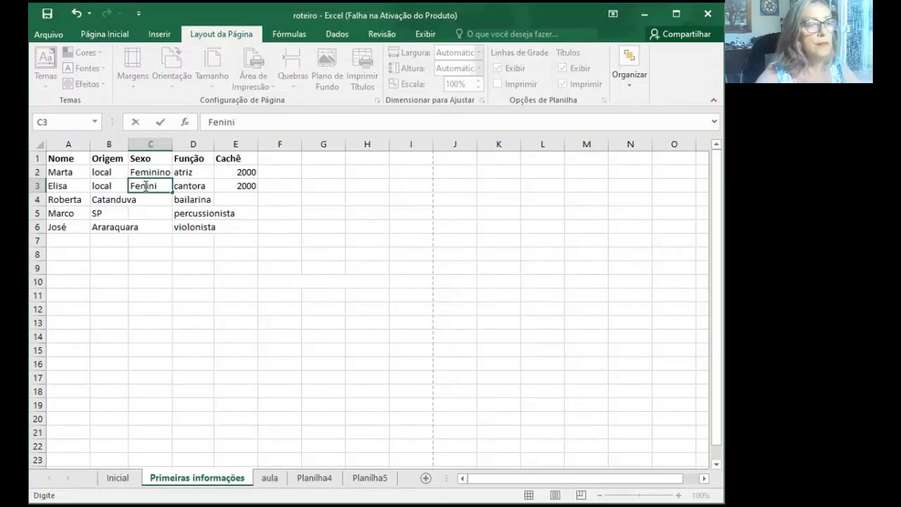
key("BackSpace")
key("BackSpace")
key("BackSpace")
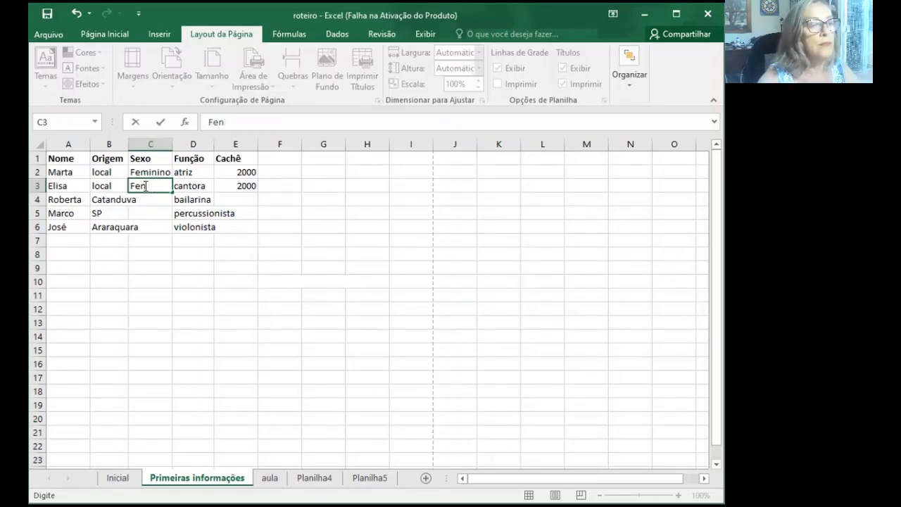
key("BackSpace")
type("minino")
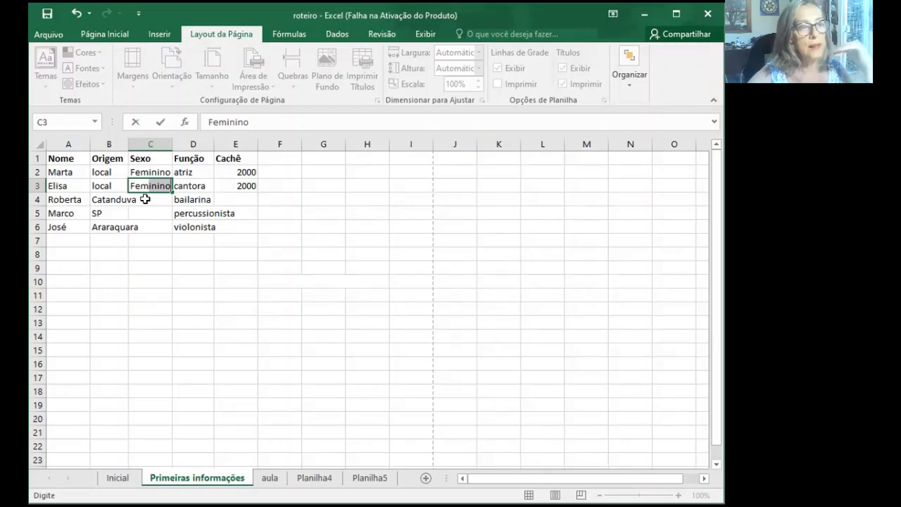
- Enter Feminino in cell C4 of the Sexo column by accepting the AutoComplete suggestion
left_click(145, 199)
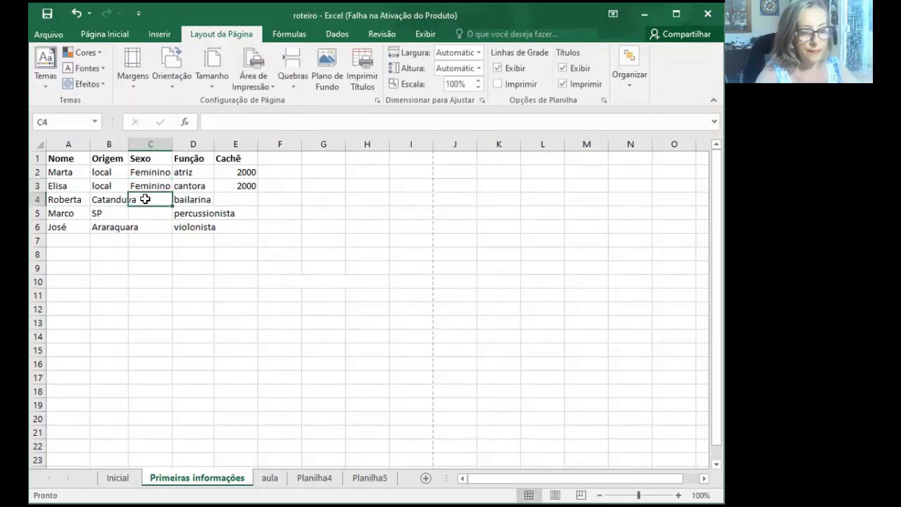
type("feminino")
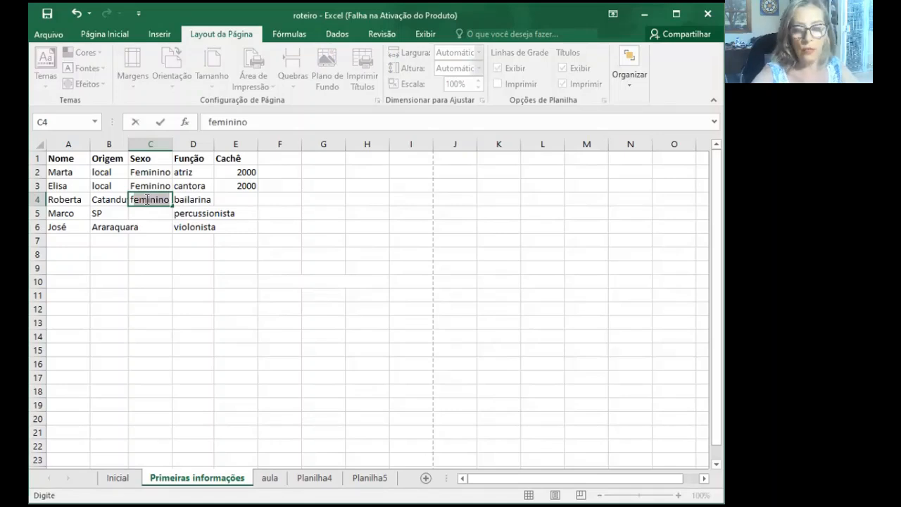
key("Return")
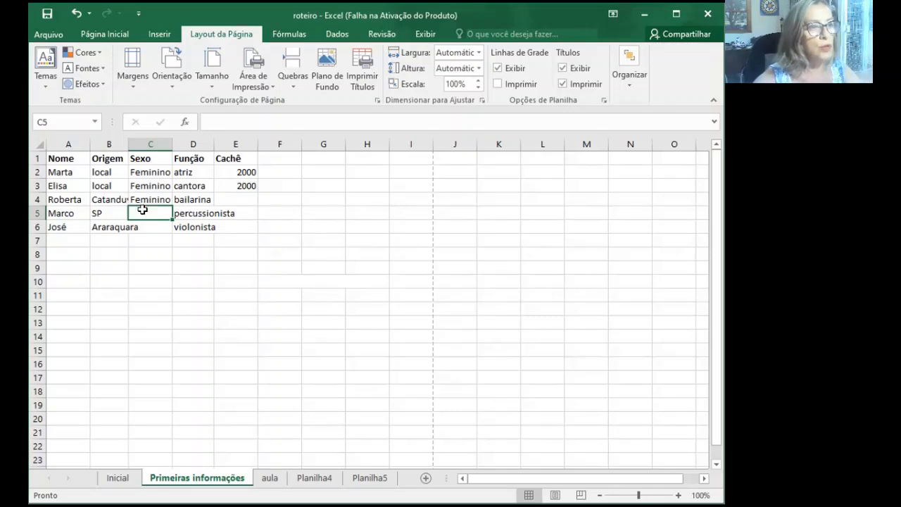
- Enter Masculino with a capital M in cell C5 of the Sexo column, replacing the lowercase beginning
type("mas")
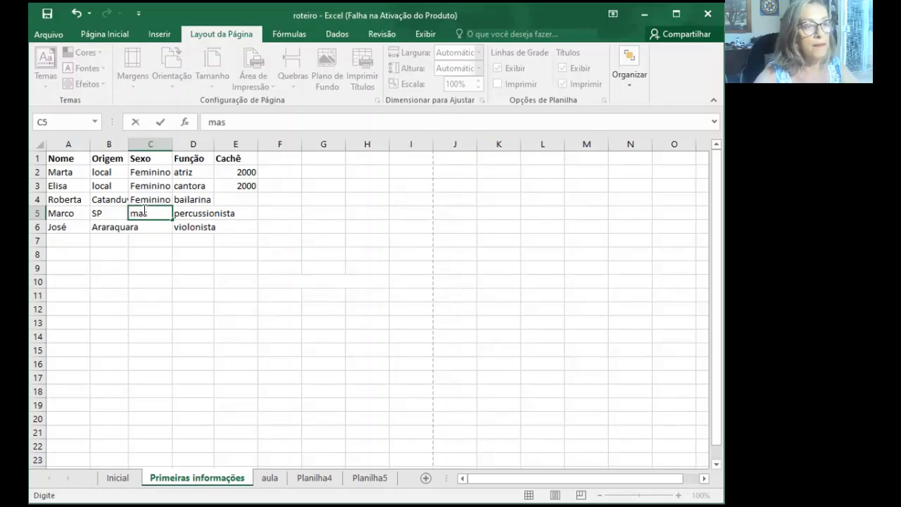
key("BackSpace")
key("BackSpace")
key("BackSpace")
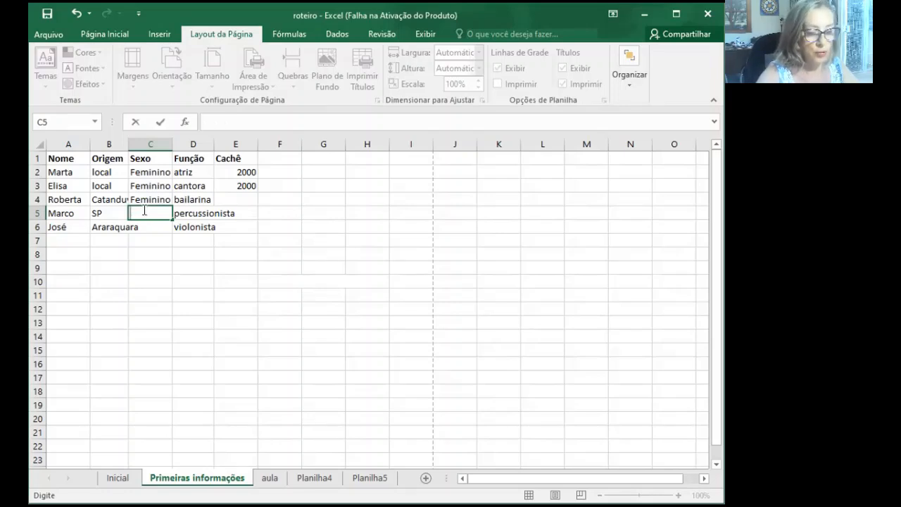
type("Mascu")
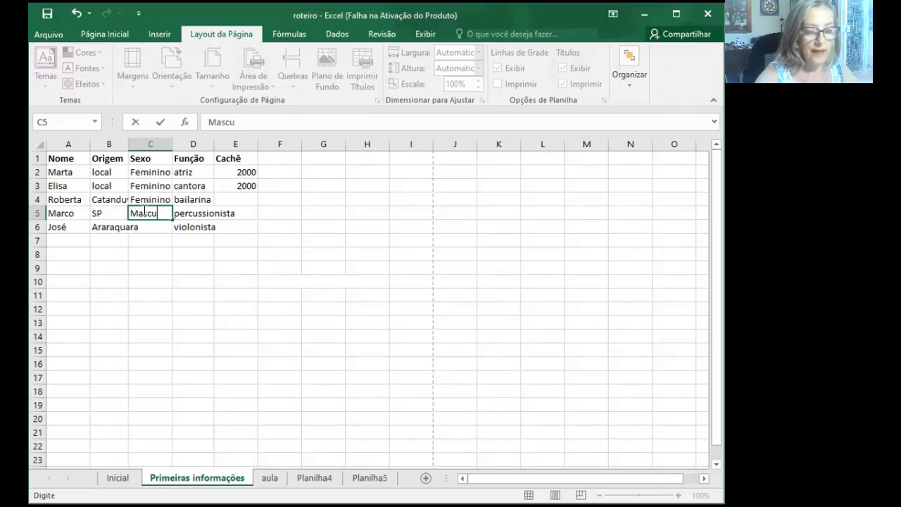
type("lin")
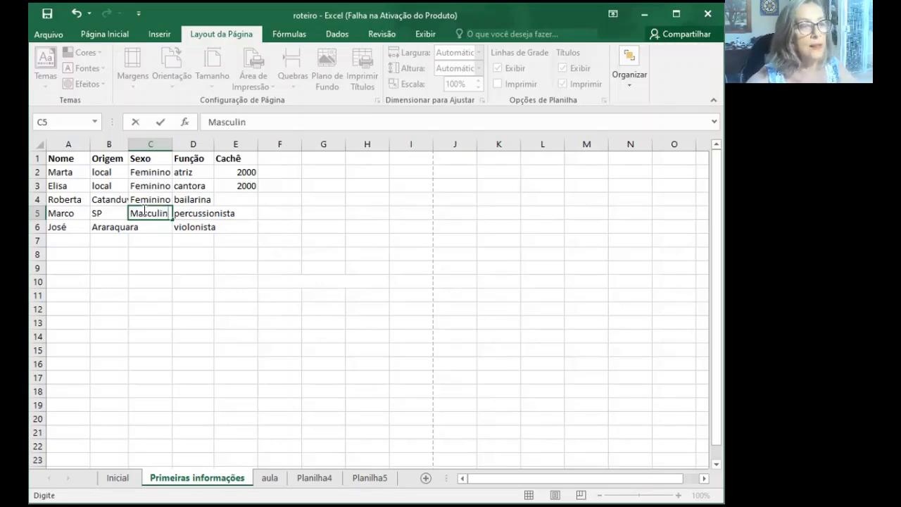
type("o")
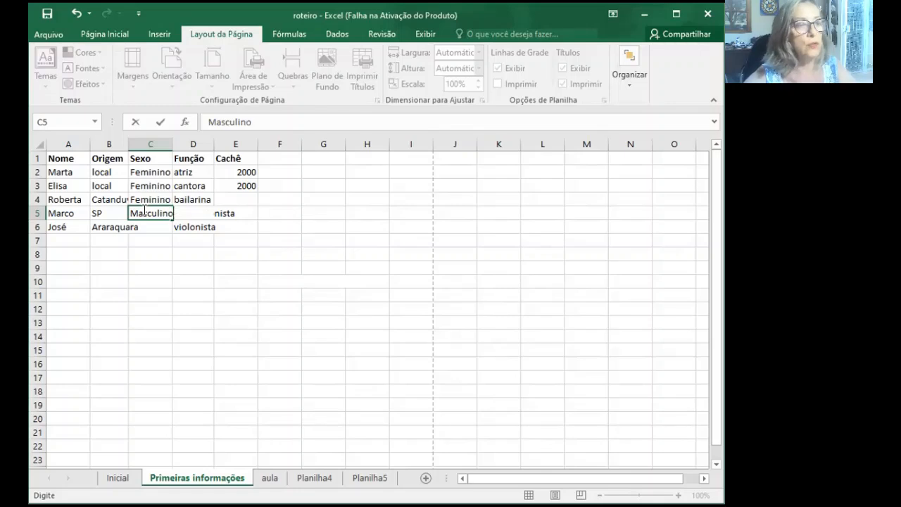
key("Return")
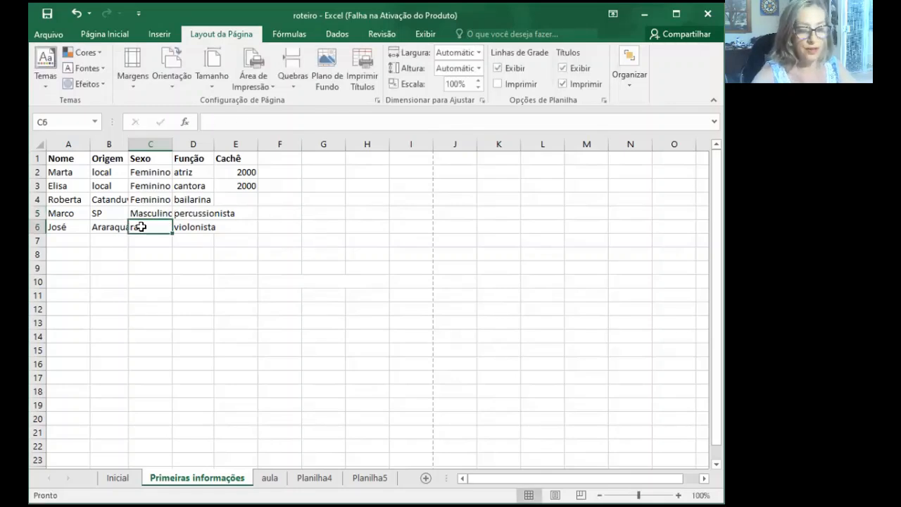
- Enter Masculino in cell C6 of the Sexo column by accepting the AutoComplete suggestion
type("masculino")
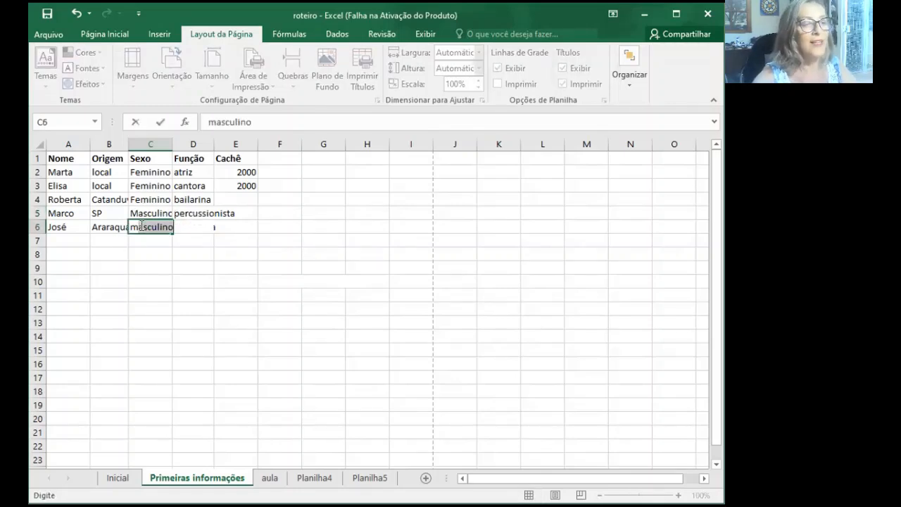
key("Return")
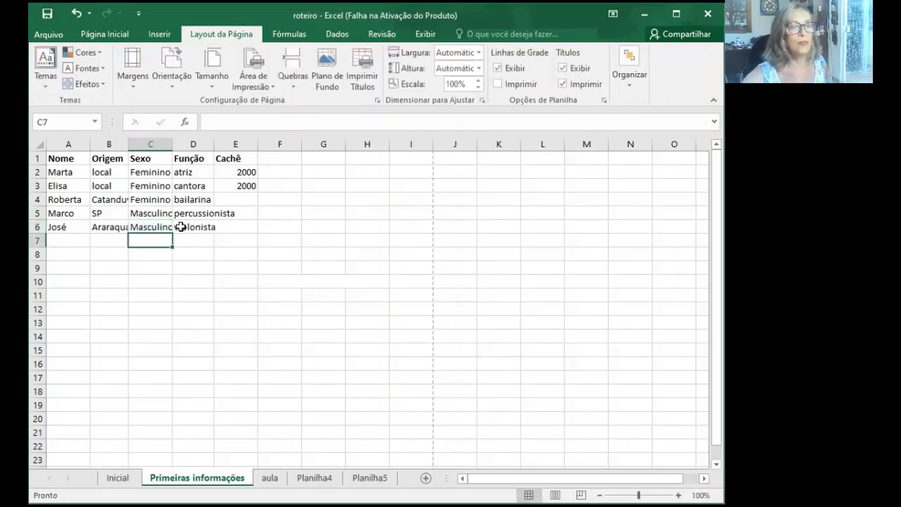
left_click(171, 322)
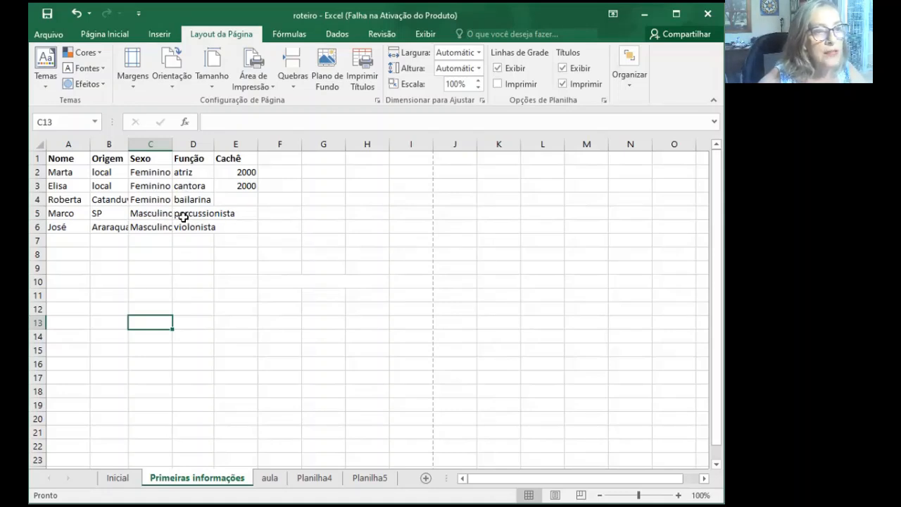
- Go through the Nome entries and check the cut-off text in B4 and the text in D5 running into E5
left_click(72, 169)
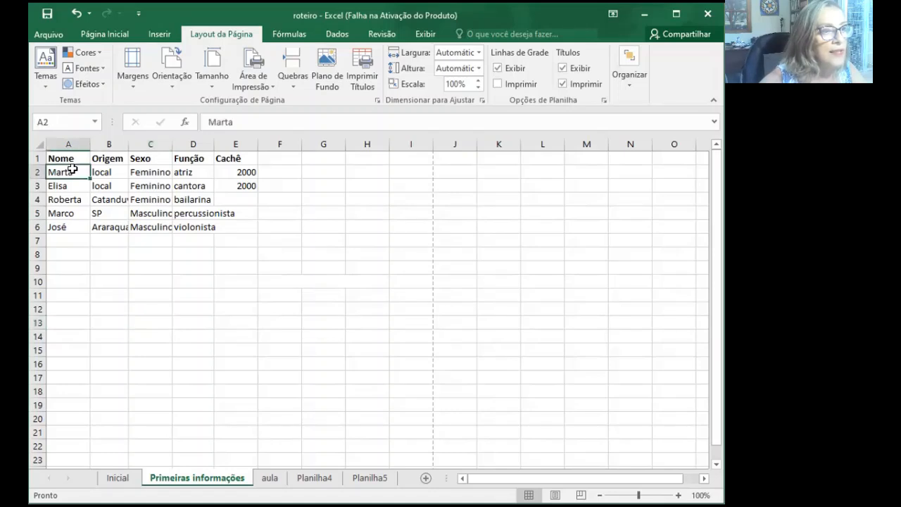
left_click(71, 185)
left_click(72, 200)
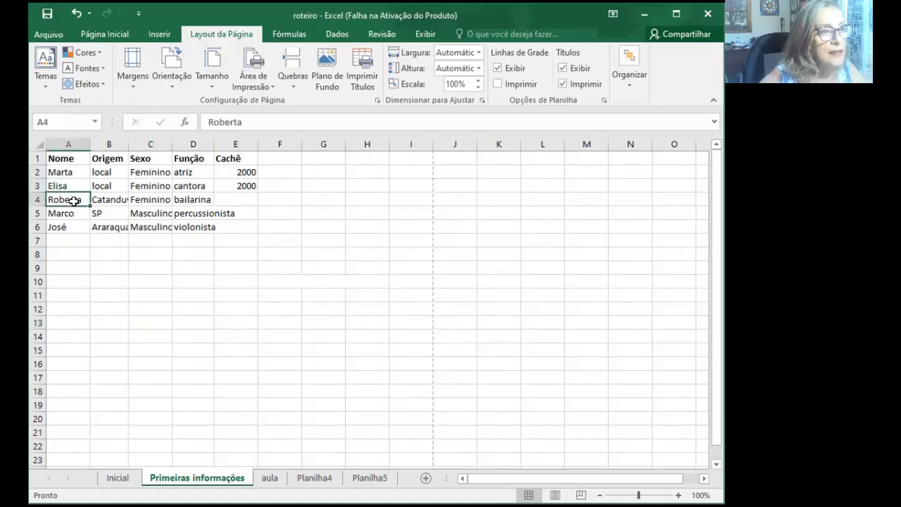
left_click(117, 200)
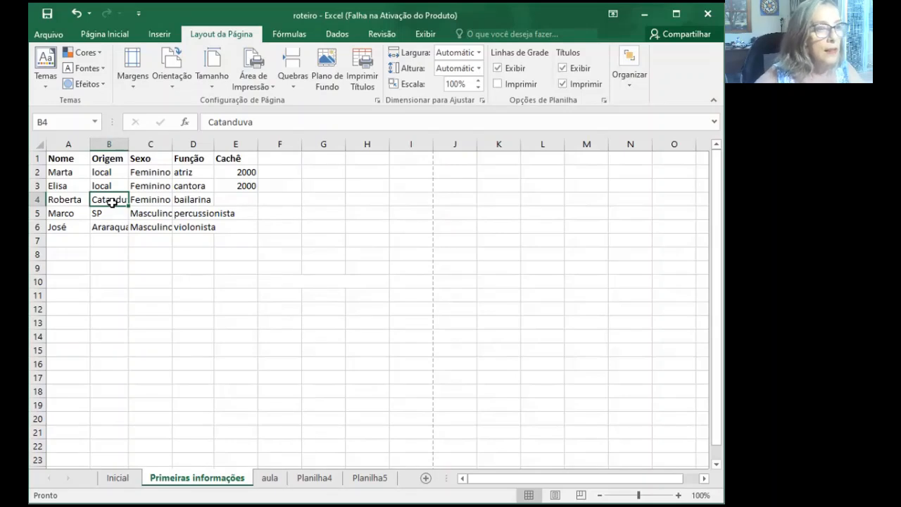
left_click(192, 211)
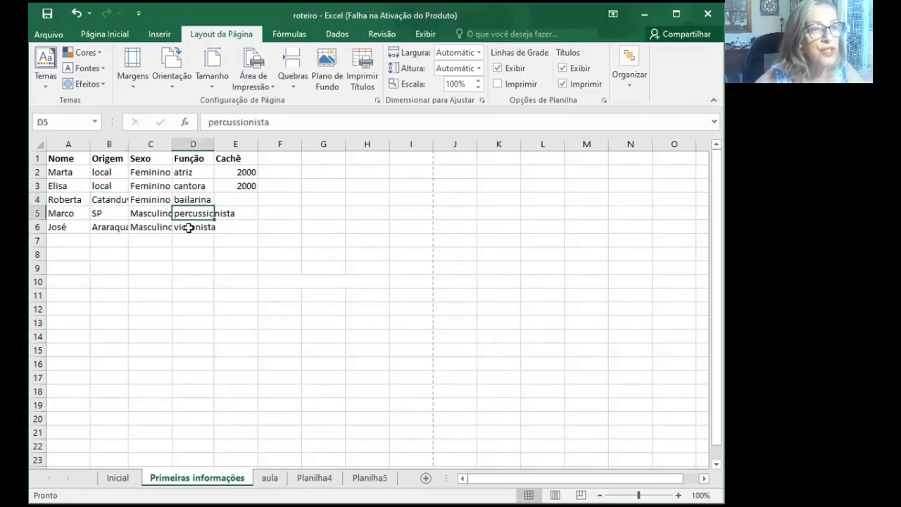
left_click(232, 212)
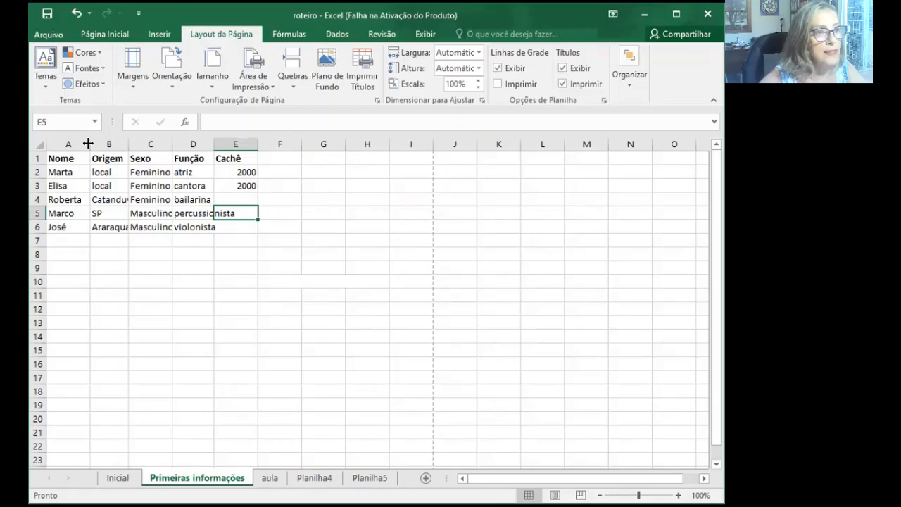
- Widen the Nome column slightly and auto-fit the Origem, Sexo and Função columns to their contents
left_click_drag(88, 143, 105, 143)
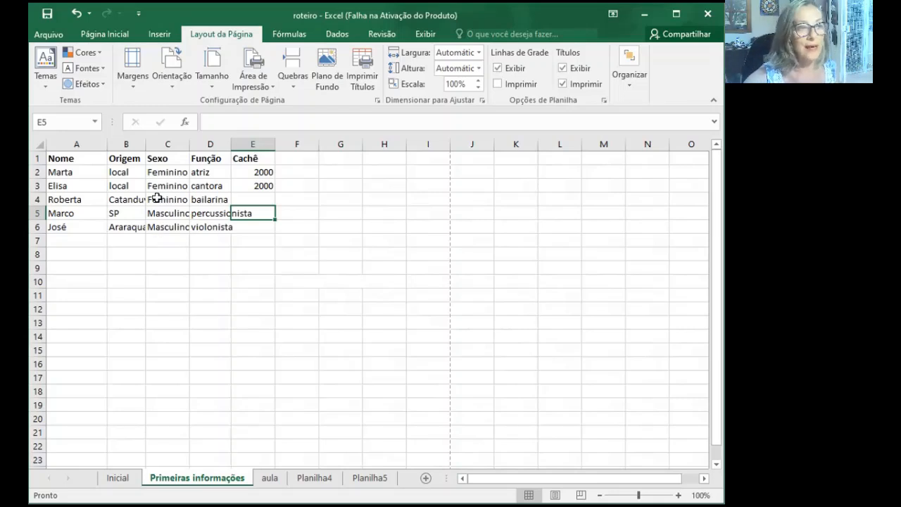
double_click(143, 143)
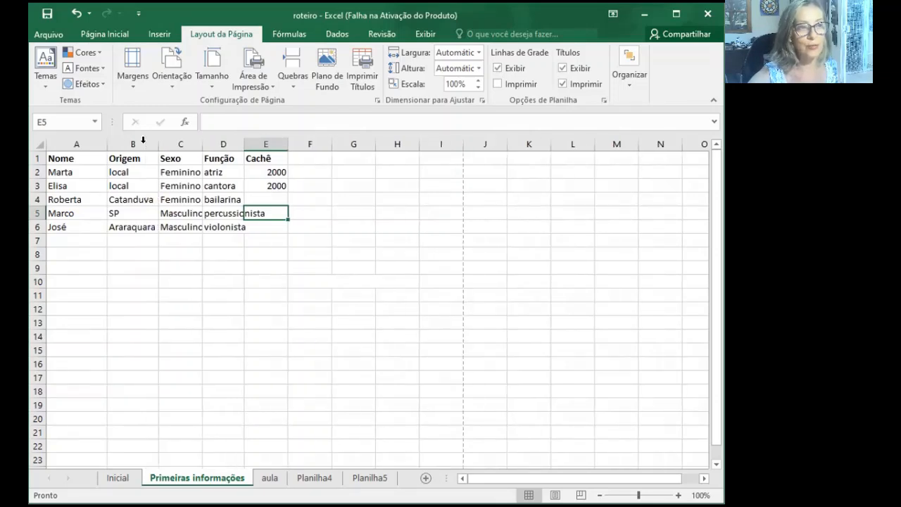
double_click(202, 141)
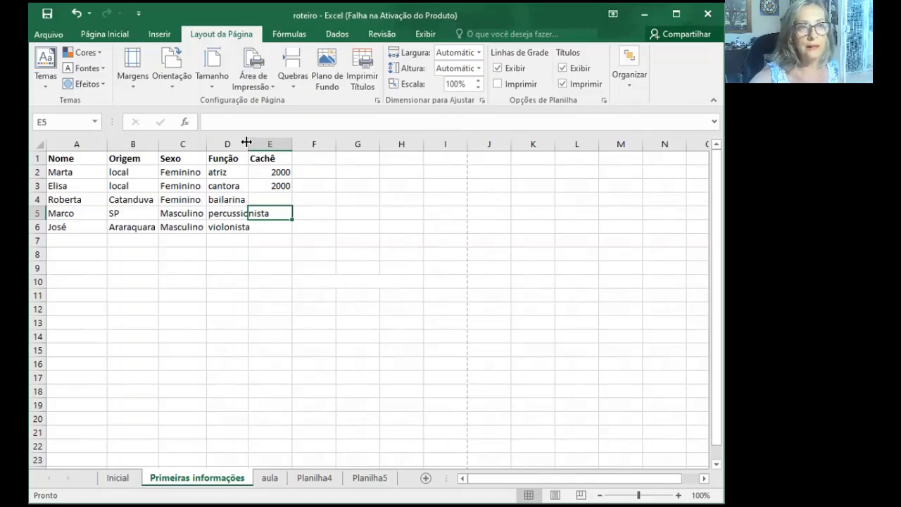
double_click(247, 143)
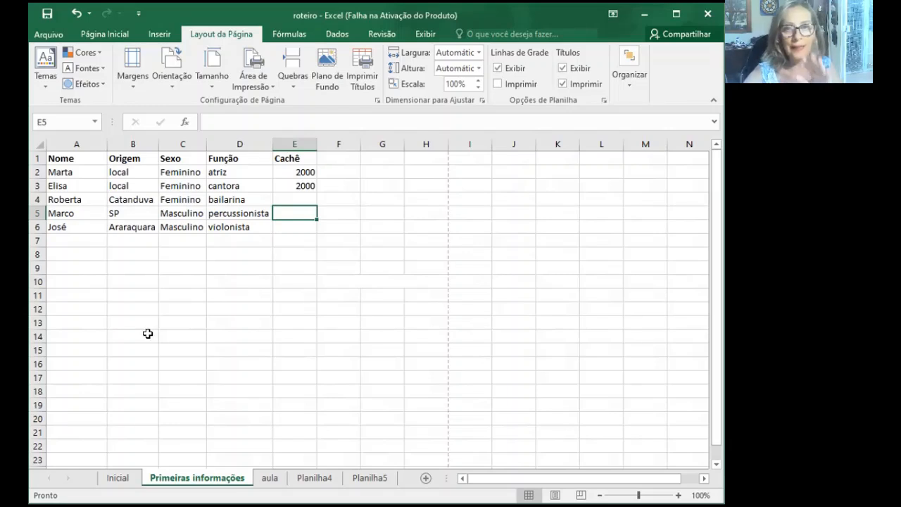
left_click(103, 33)
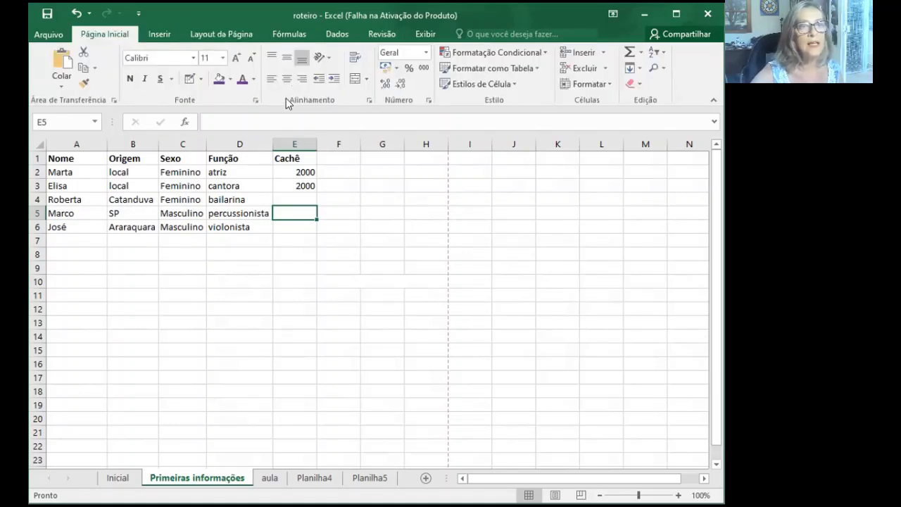
left_click(223, 35)
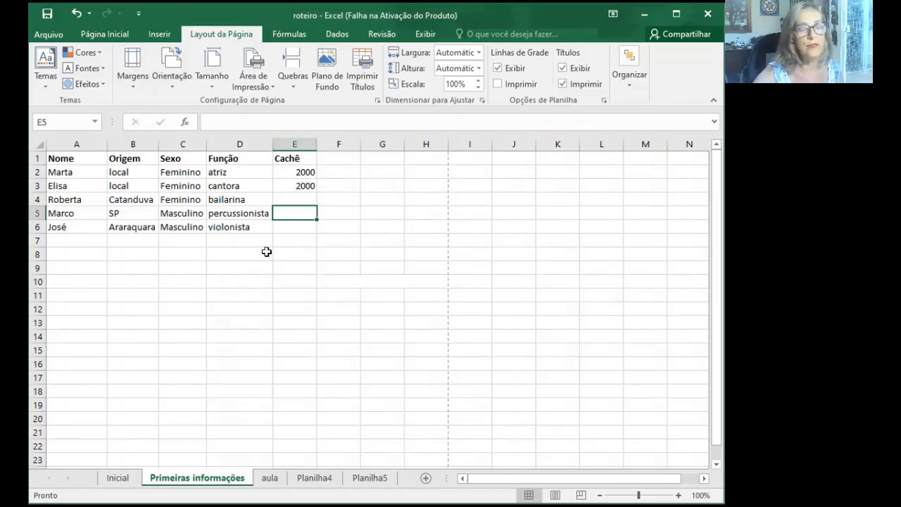
- Complete the Cachê column with 1500 in E4, 2500 in E5 and 2500 in E6
left_click(304, 195)
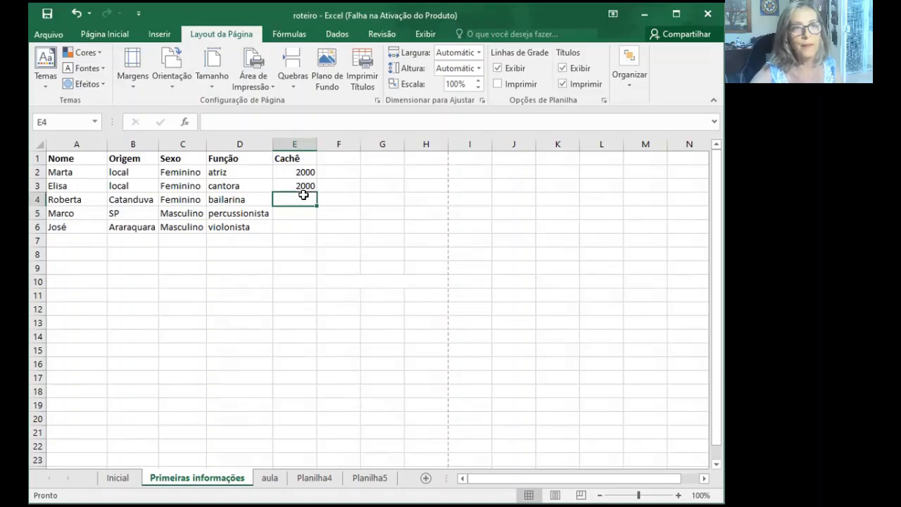
left_click(298, 172)
left_click(296, 185)
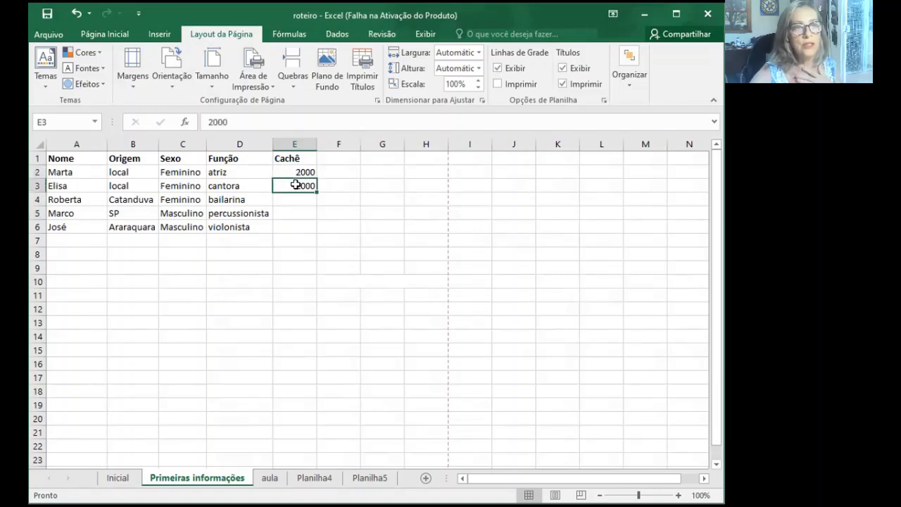
left_click(293, 199)
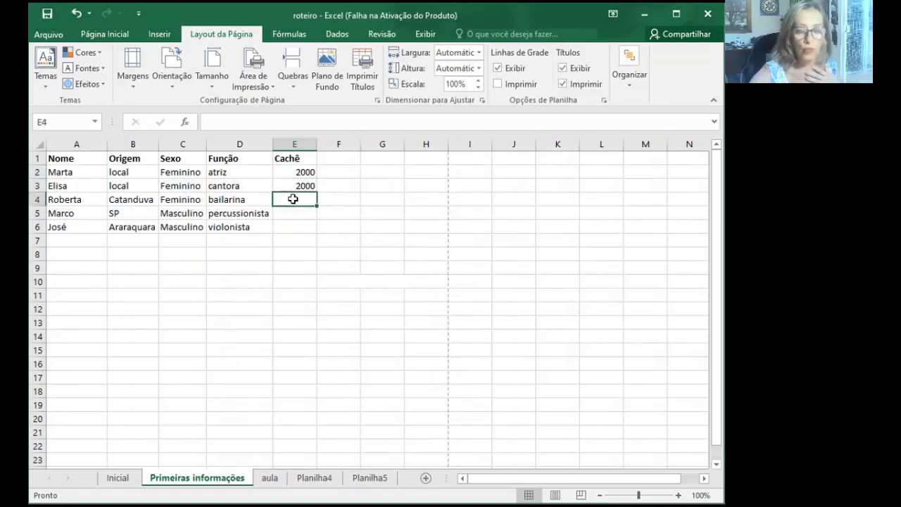
type("1500")
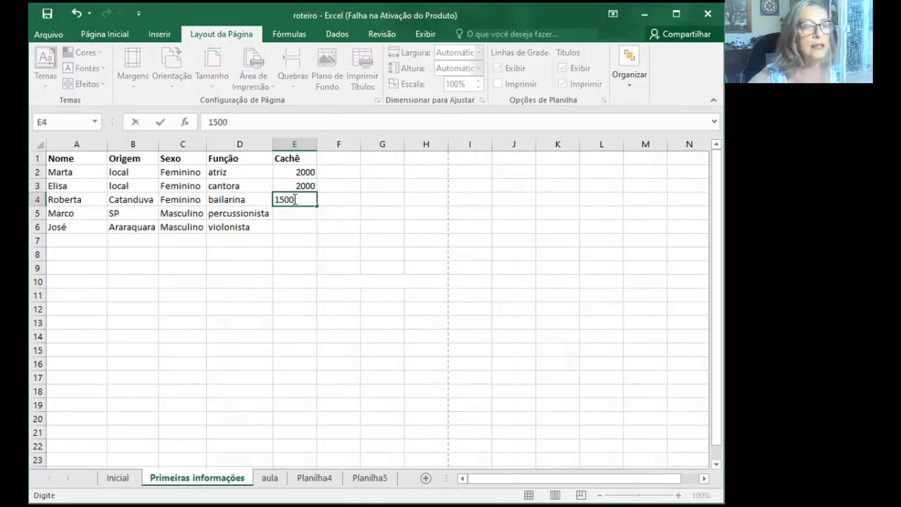
left_click(287, 209)
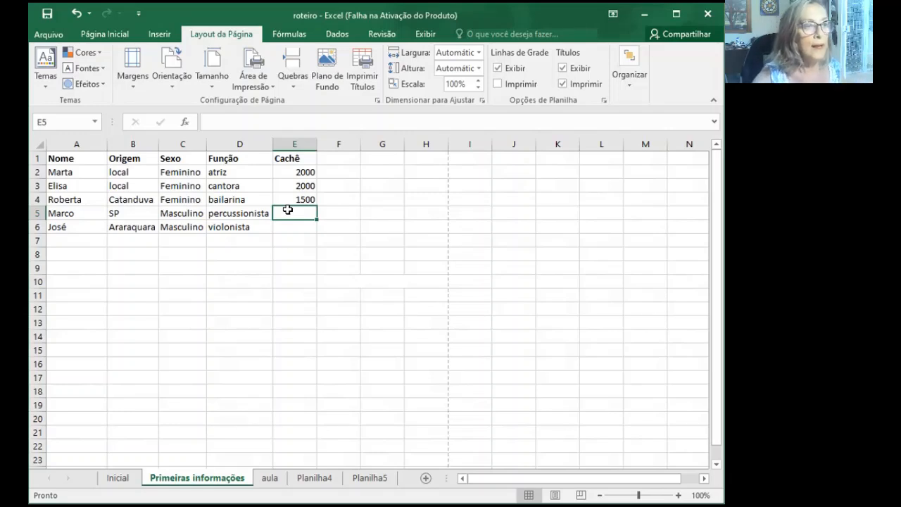
type("2500")
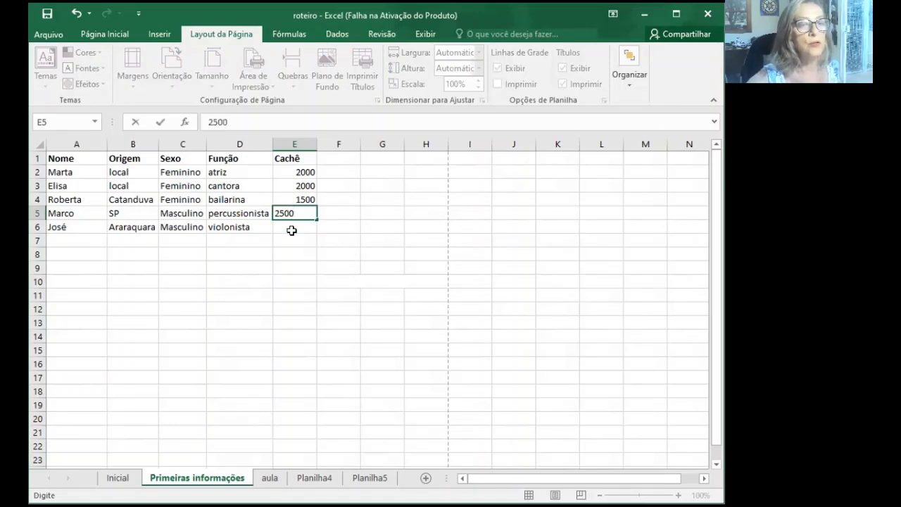
left_click(291, 231)
type("2500")
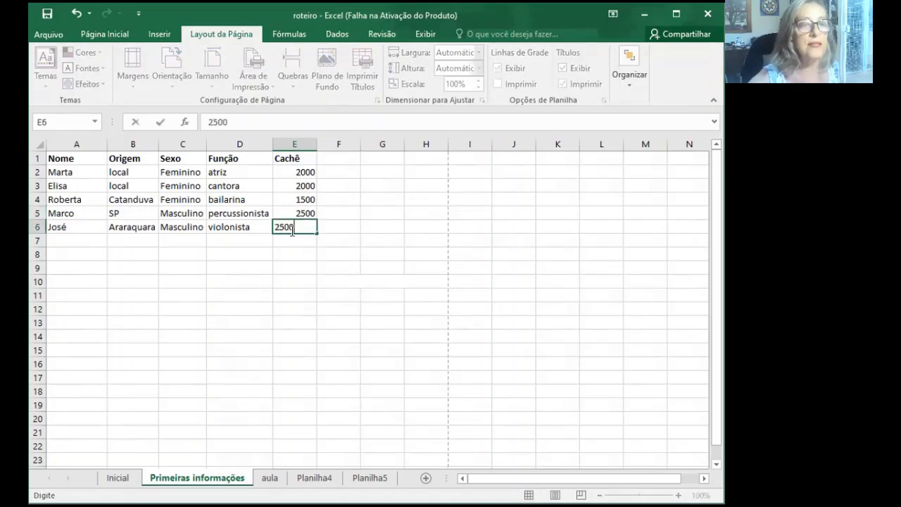
left_click(362, 252)
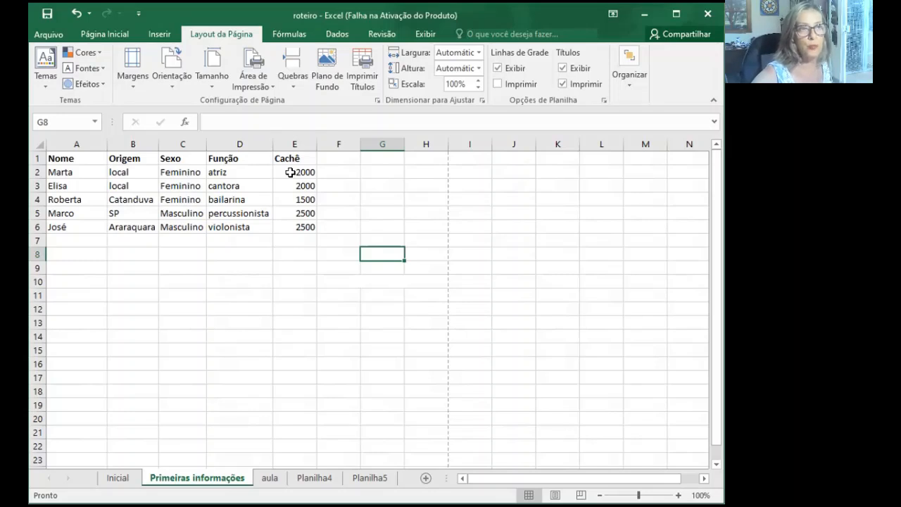
- Format the Cachê values in E2:E6 with the Número format
left_click_drag(290, 173, 291, 227)
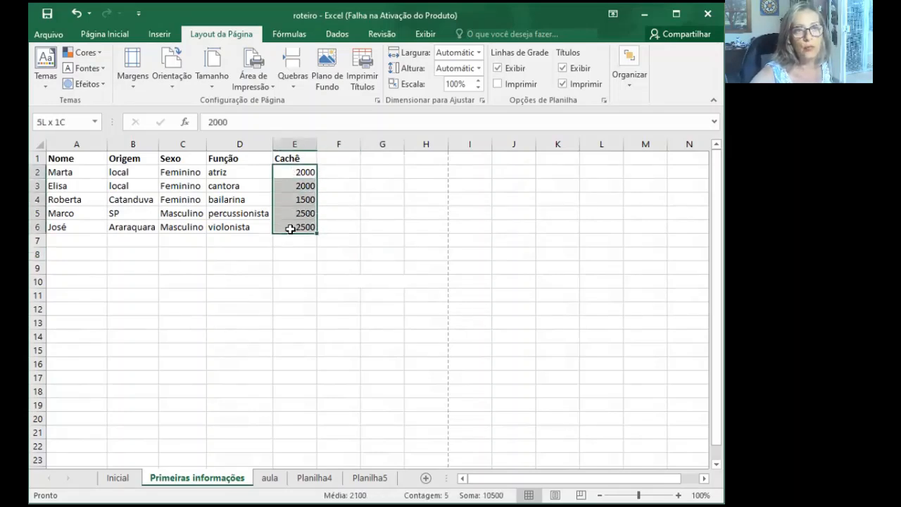
left_click(109, 33)
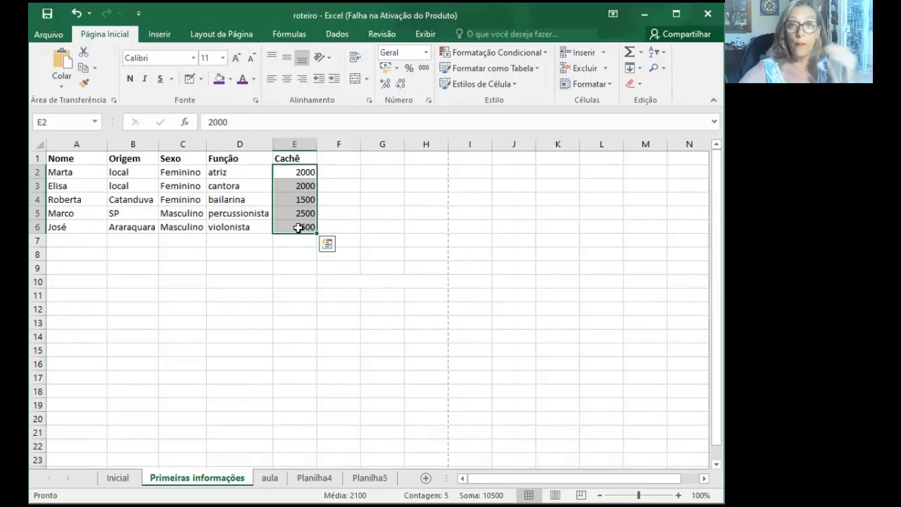
left_click(427, 54)
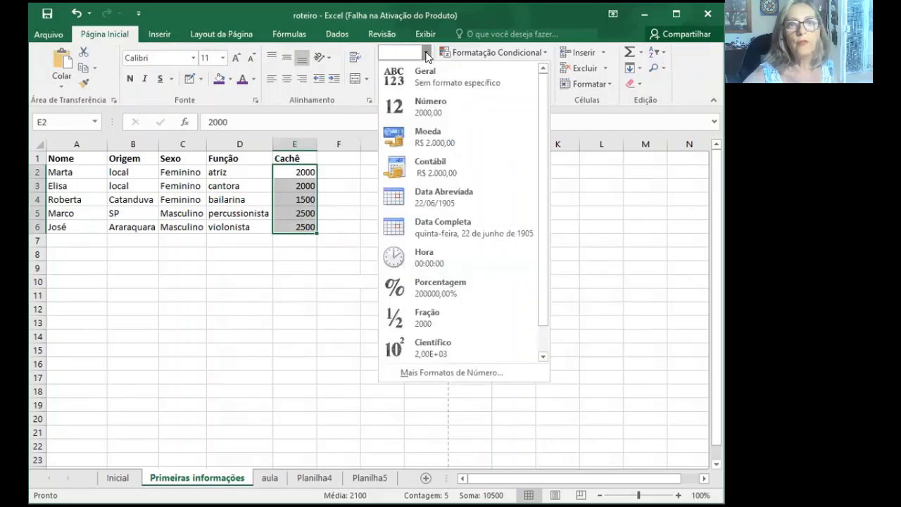
left_click(428, 106)
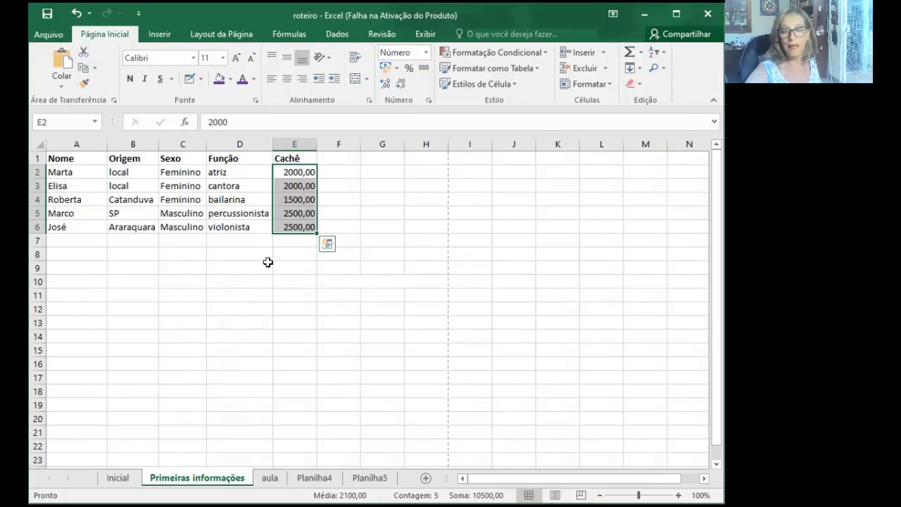
- Total the Cachê values E2:E6 in E7 with the Soma function and shade the total cell light grey
left_click(286, 237)
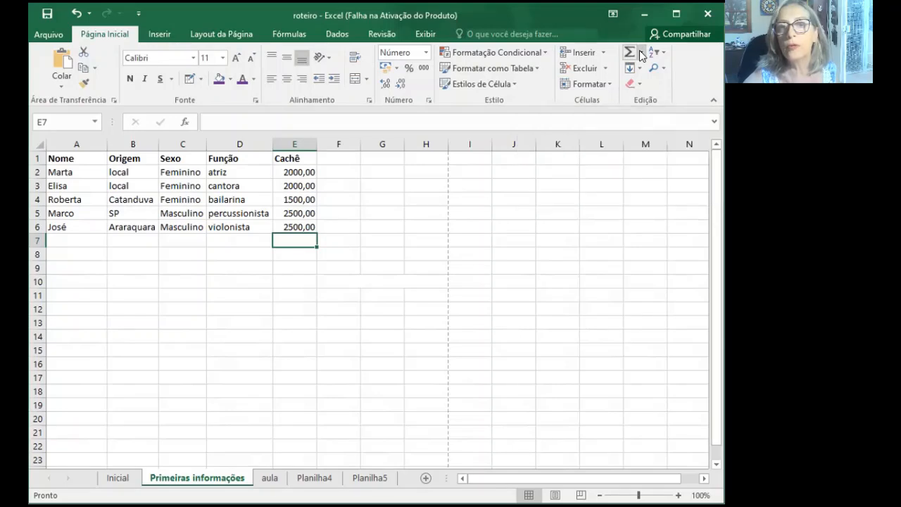
left_click(641, 54)
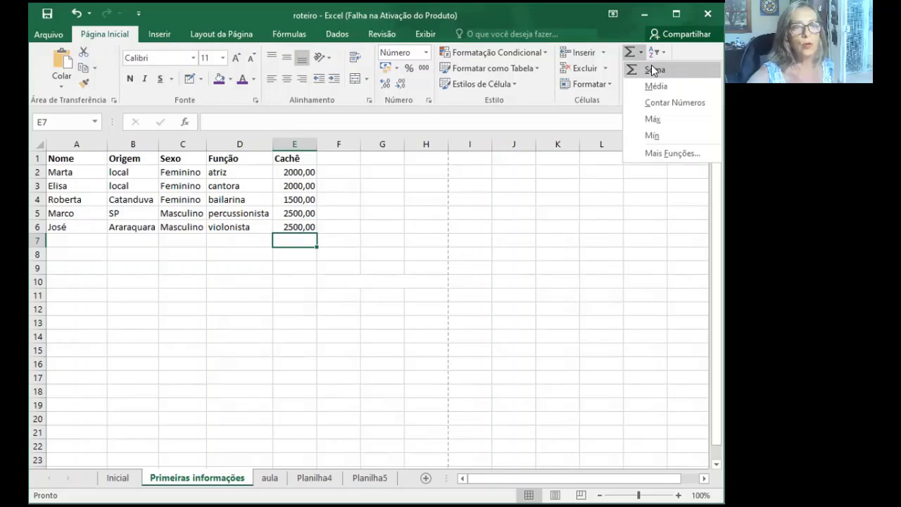
left_click(654, 70)
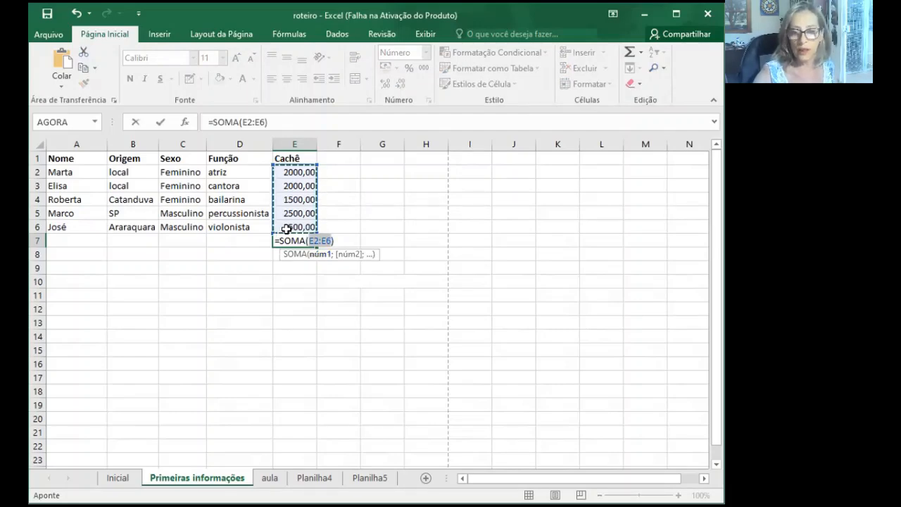
key("Return")
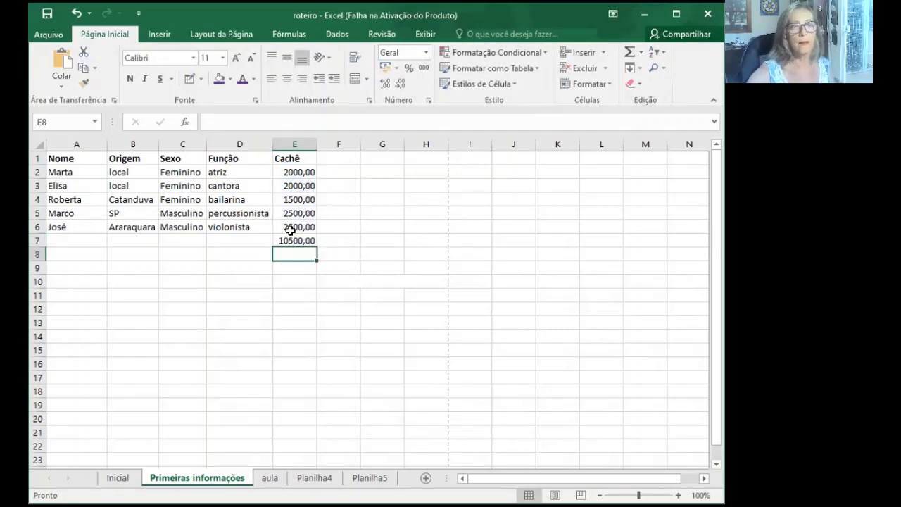
left_click(324, 312)
left_click(292, 238)
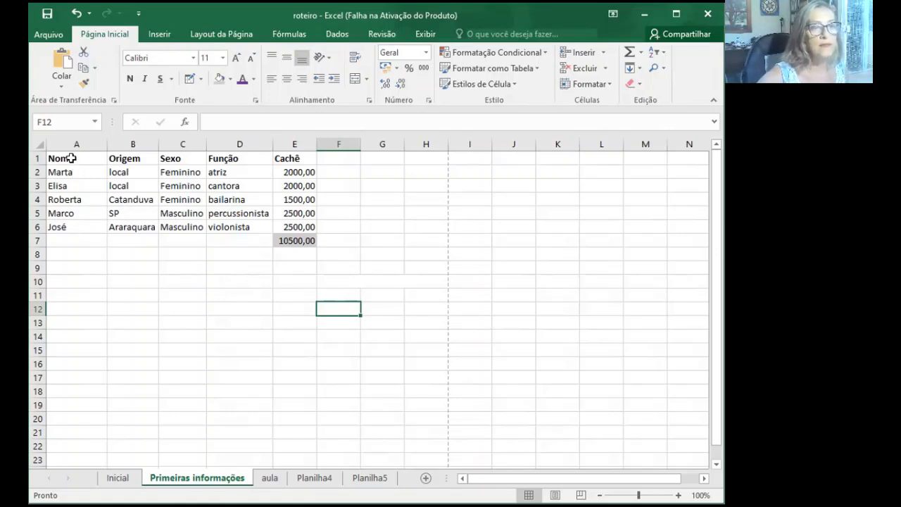
- Apply Todas as Bordas to the table range A1:E6
left_click_drag(71, 159, 314, 227)
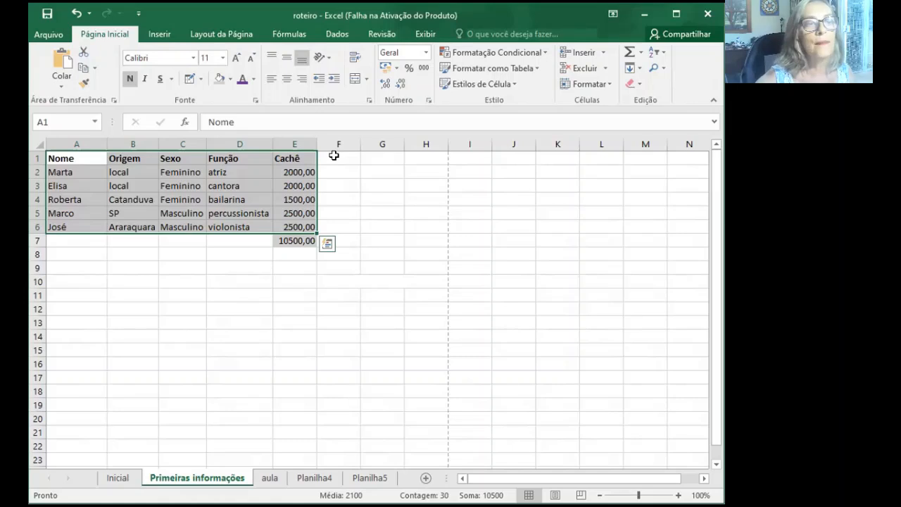
left_click(201, 79)
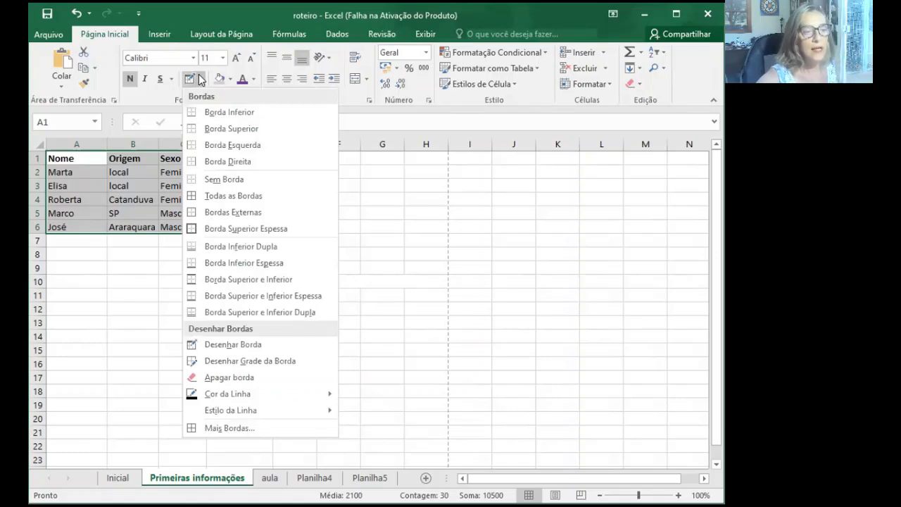
left_click(212, 198)
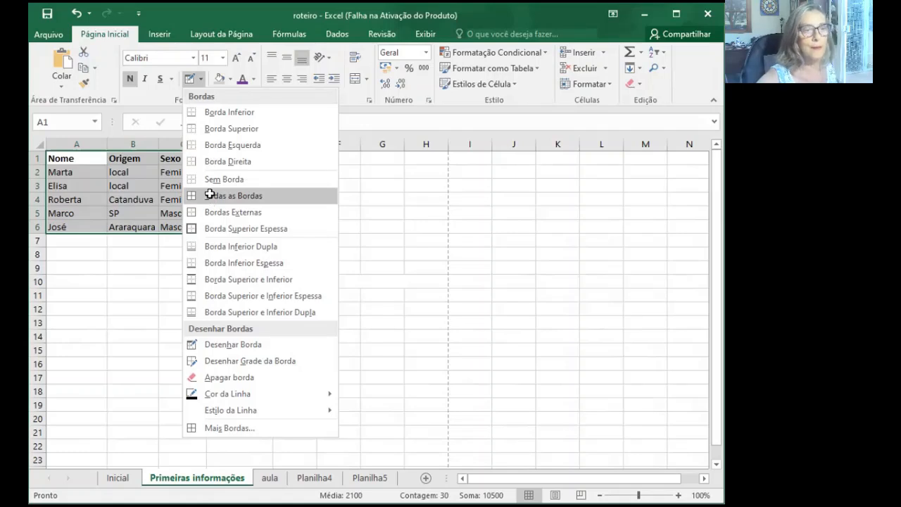
left_click(230, 309)
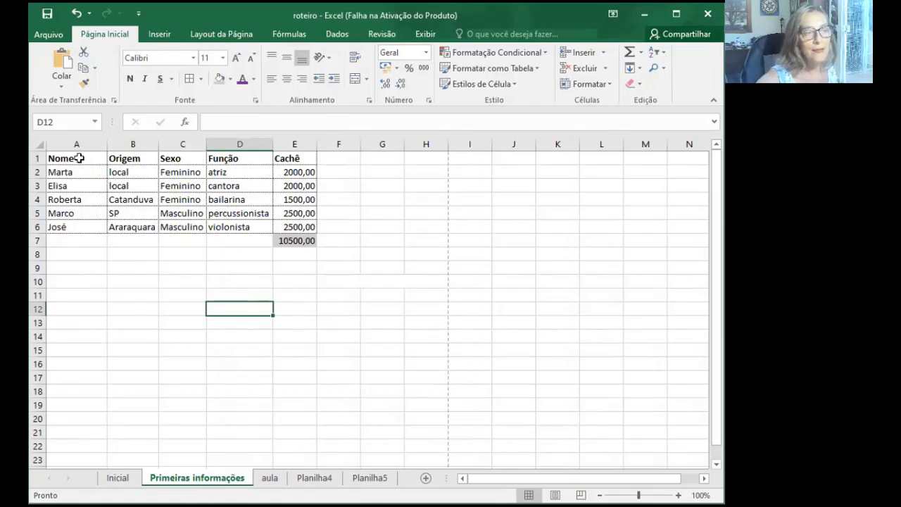
- Fill the header row A1:E1 with the lightest green theme colour
left_click_drag(74, 155, 295, 152)
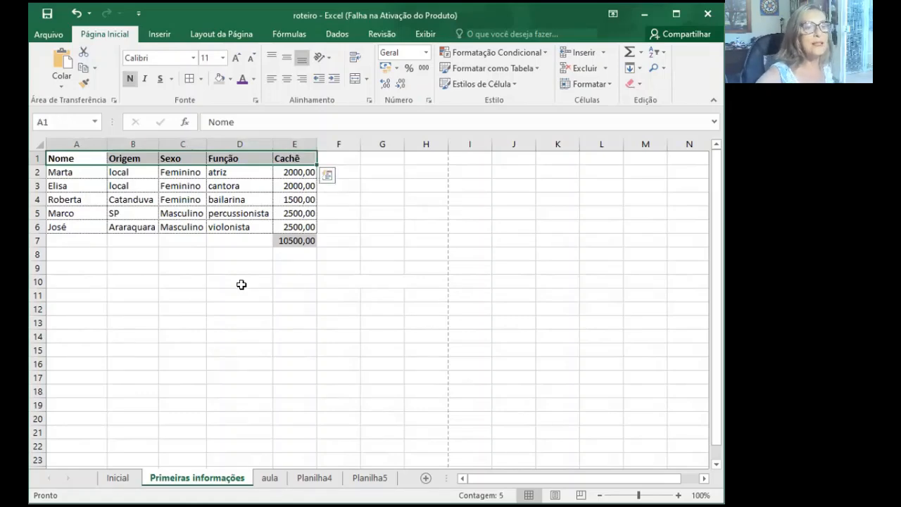
left_click(229, 79)
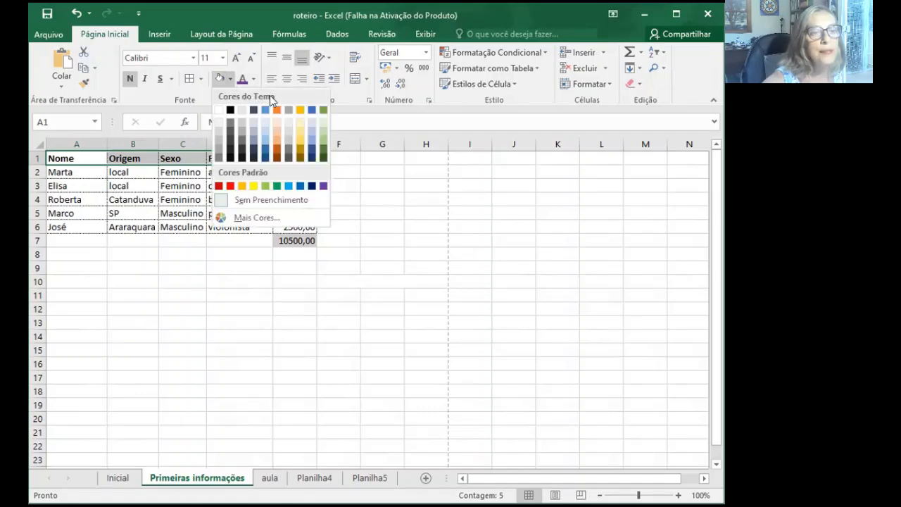
left_click(321, 126)
left_click(358, 294)
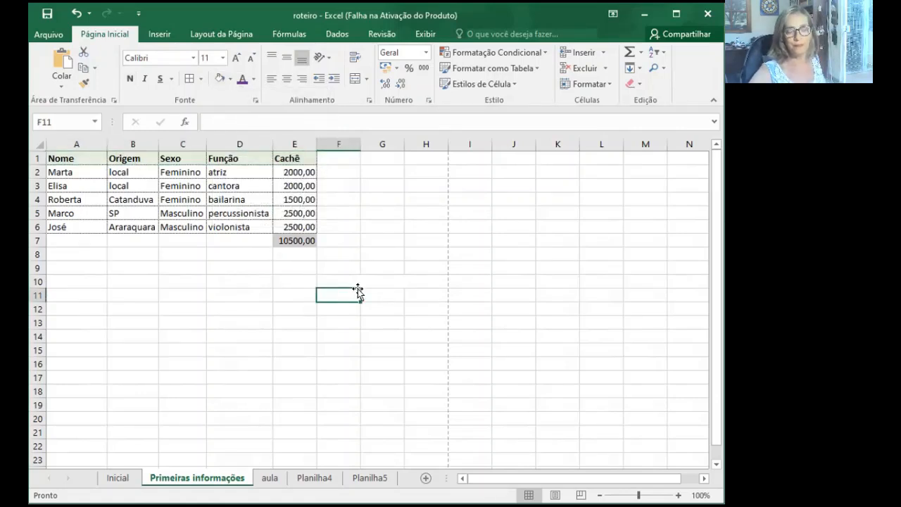
- Fill the Cachê total cell E7 with standard yellow
left_click(282, 238)
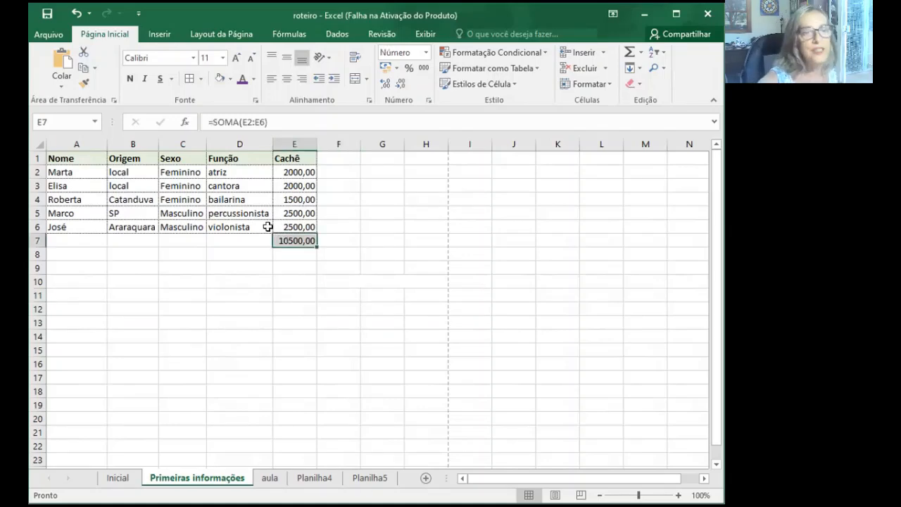
left_click(231, 79)
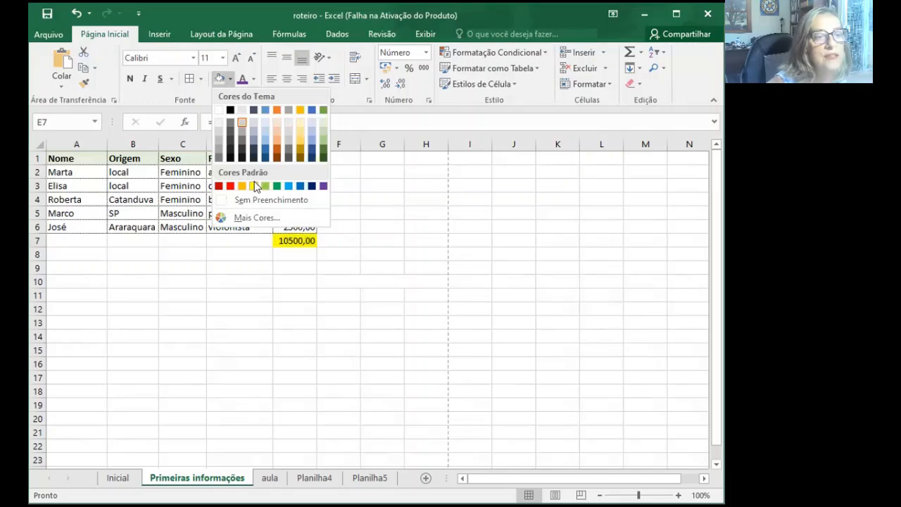
left_click(354, 321)
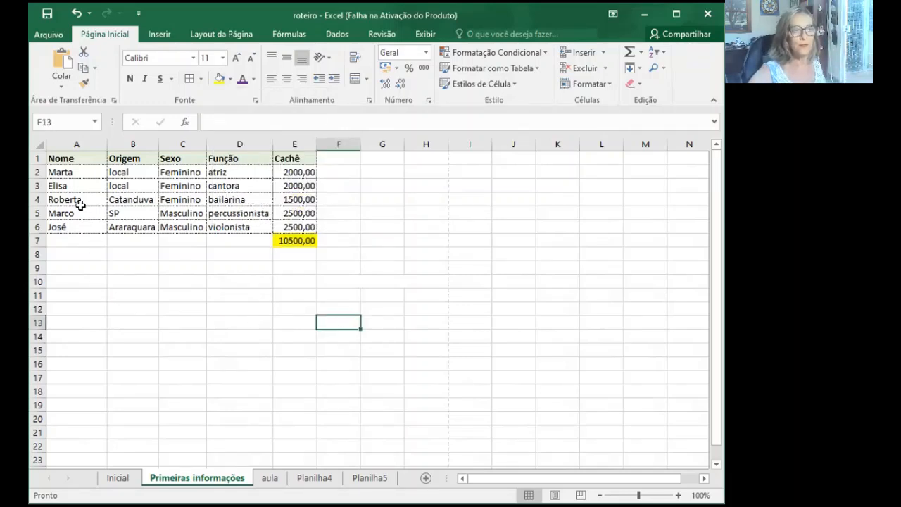
- Outline the whole table A1:E6 with the thick Borda Superior Espessa border
left_click_drag(62, 154, 287, 231)
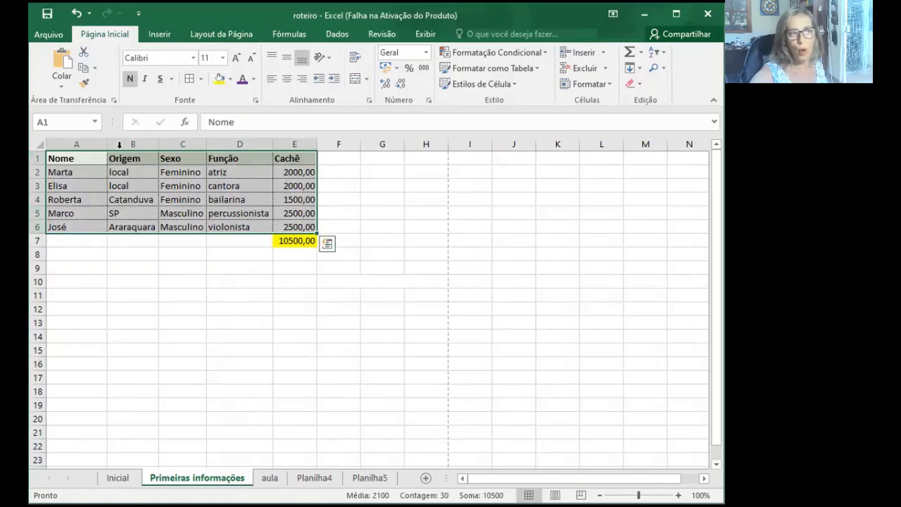
left_click(201, 81)
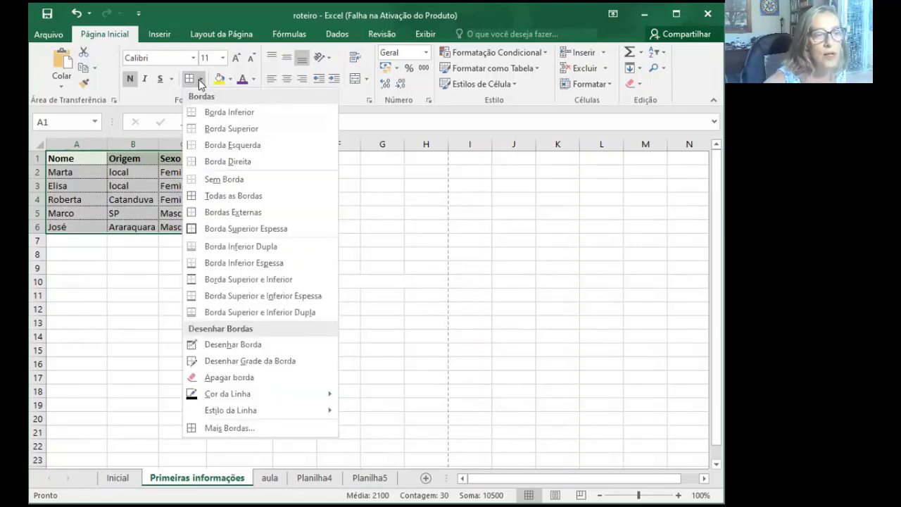
left_click(224, 235)
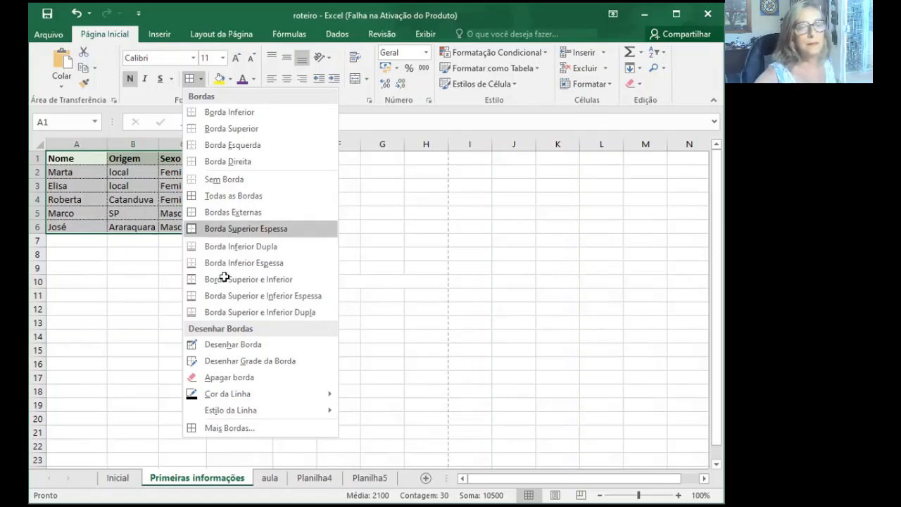
left_click(224, 279)
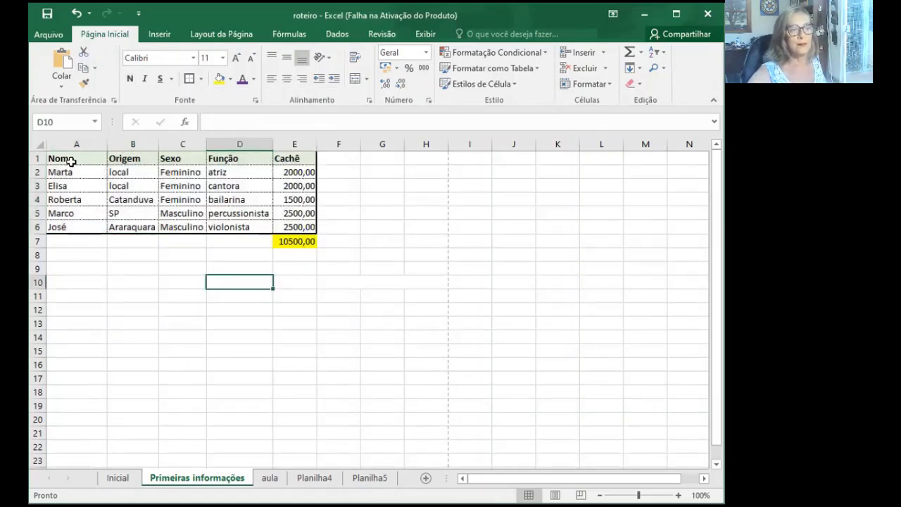
left_click(128, 292)
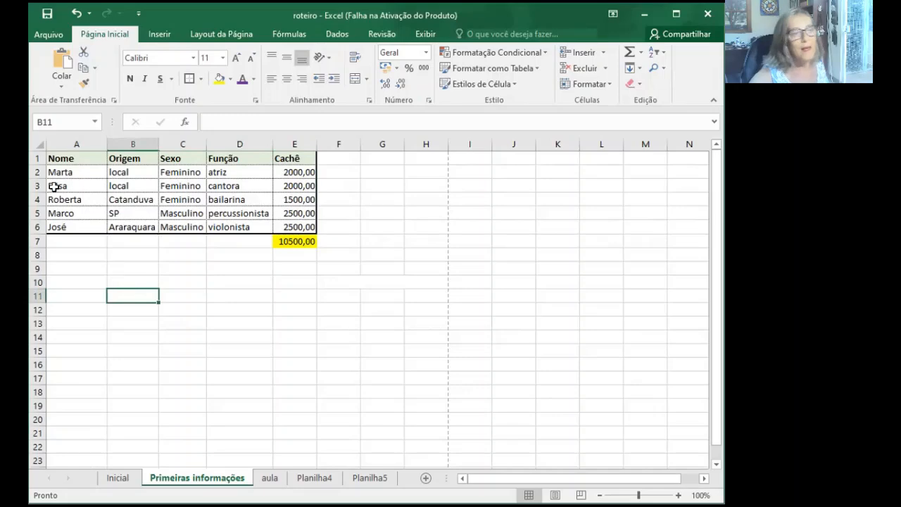
- Apply the same thick outline to the header row A1:E1
left_click_drag(71, 158, 295, 157)
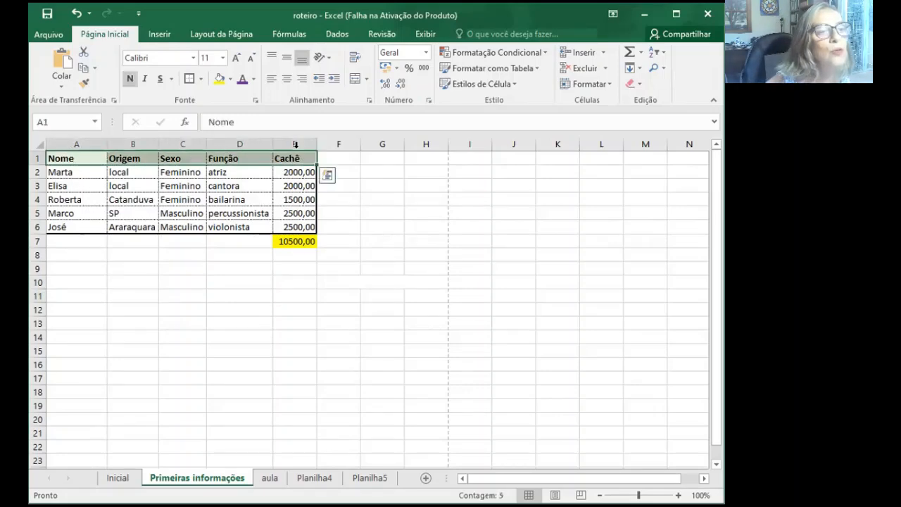
left_click(190, 79)
left_click(335, 351)
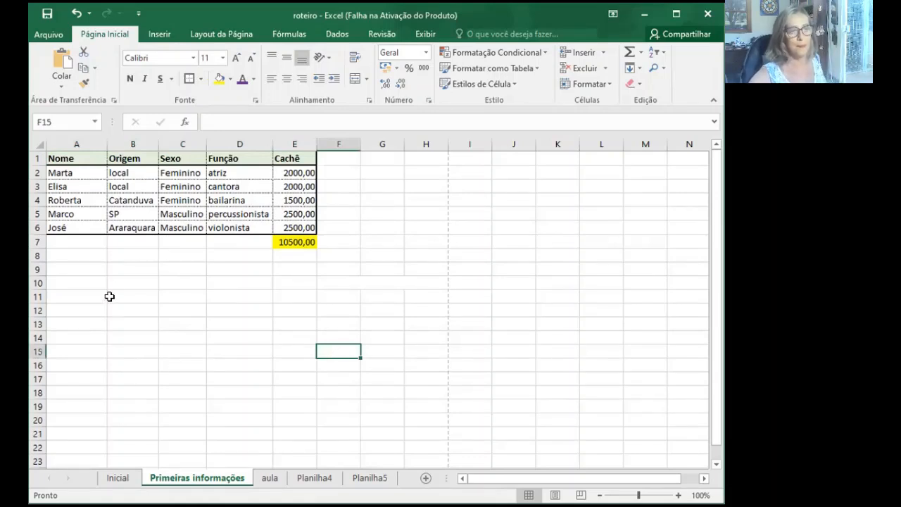
- Make the Cachê total in E7 bold and give the cell the thick outline
left_click(297, 242)
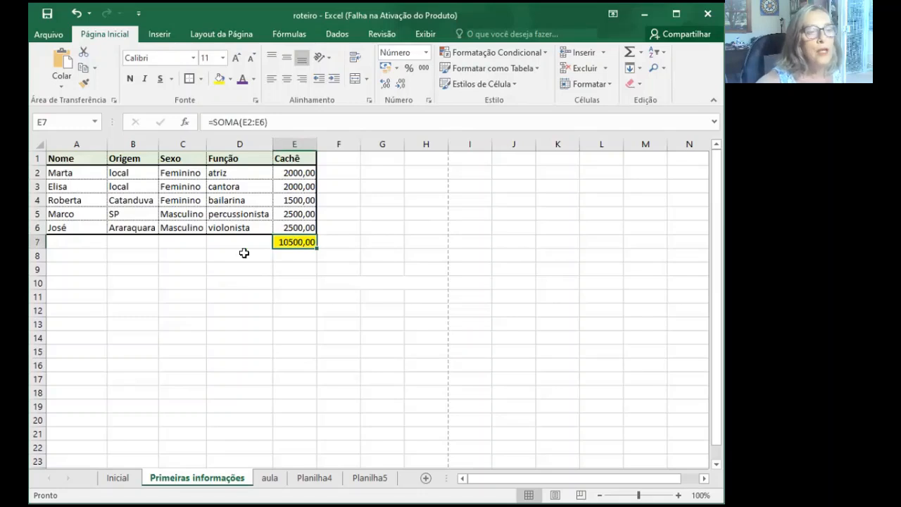
left_click(131, 80)
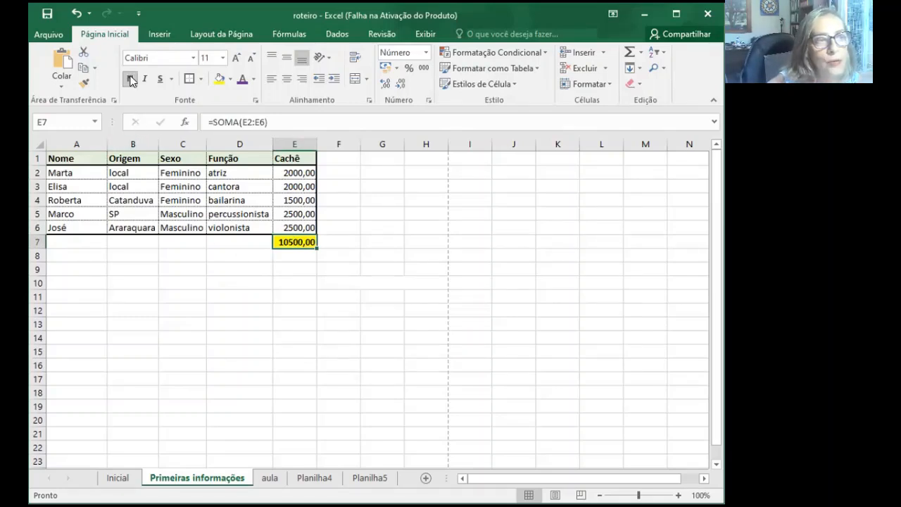
left_click(188, 79)
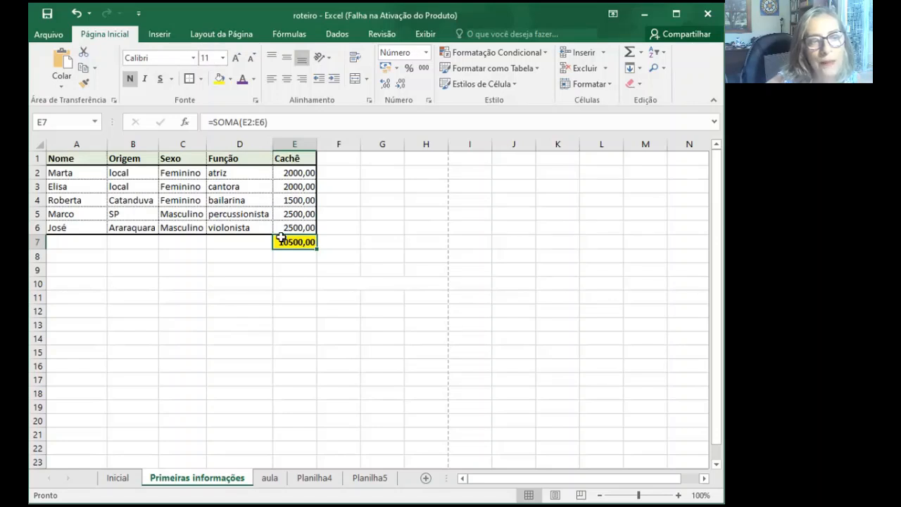
- Set the font size of the Cachê total in E7 to 12
left_click(222, 58)
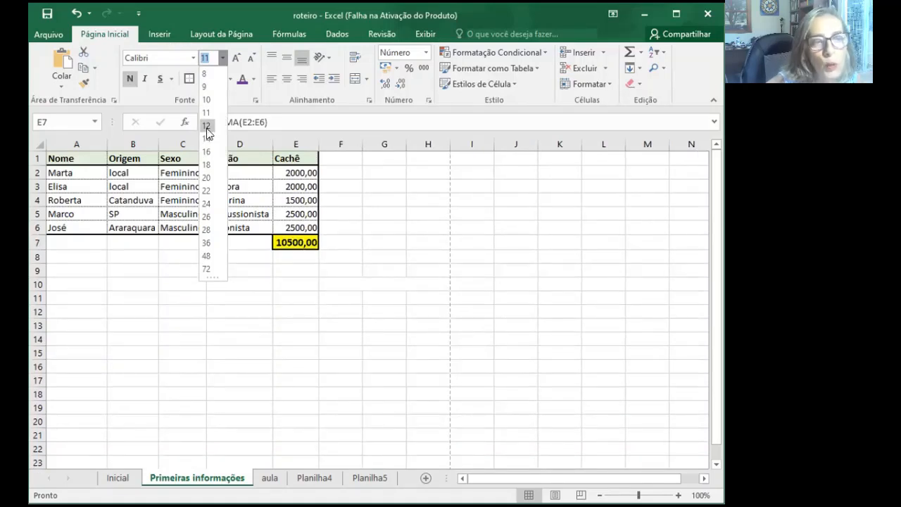
left_click(206, 127)
left_click(309, 313)
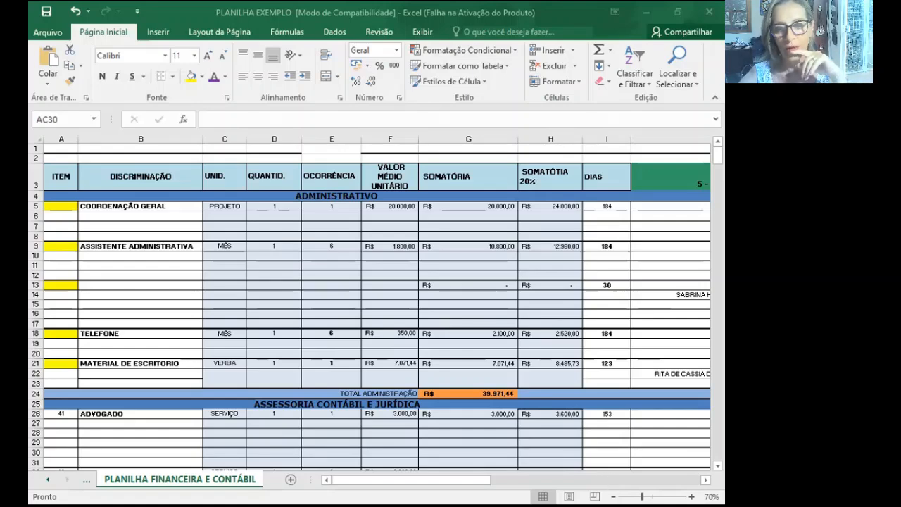
- Switch to the PLANILHA EXEMPLO workbook and survey the full extent of the PLANILHA FINANCEIRA E CONTÁBIL sheet at 20% zoom
key("alt+Tab")
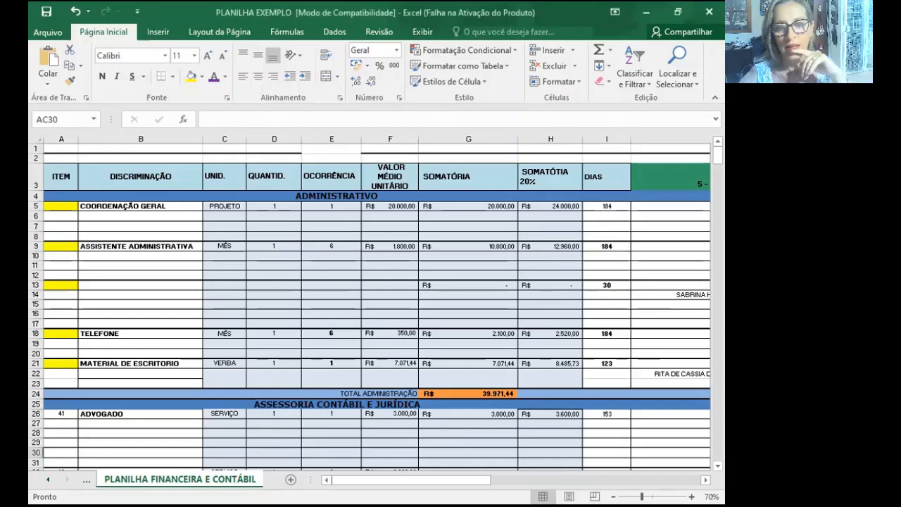
left_click(613, 498)
left_click(613, 497)
left_click(614, 497)
left_click(614, 497)
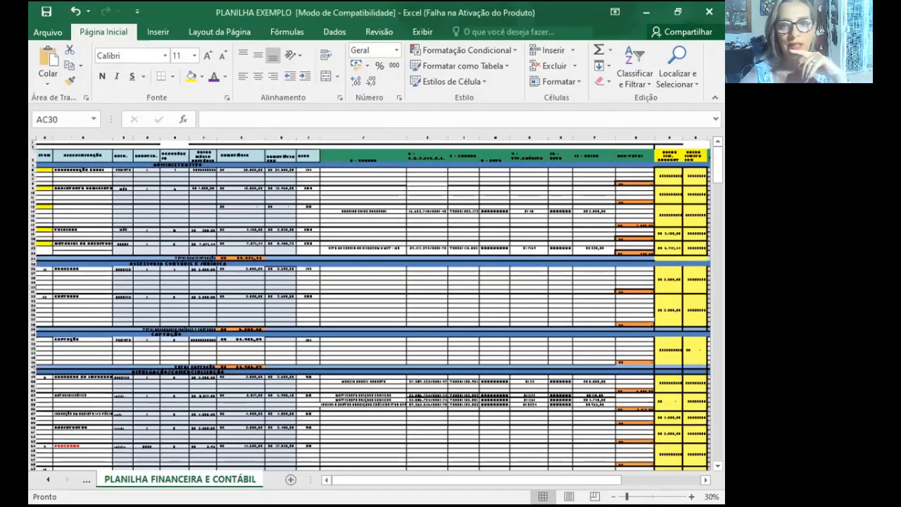
left_click(613, 497)
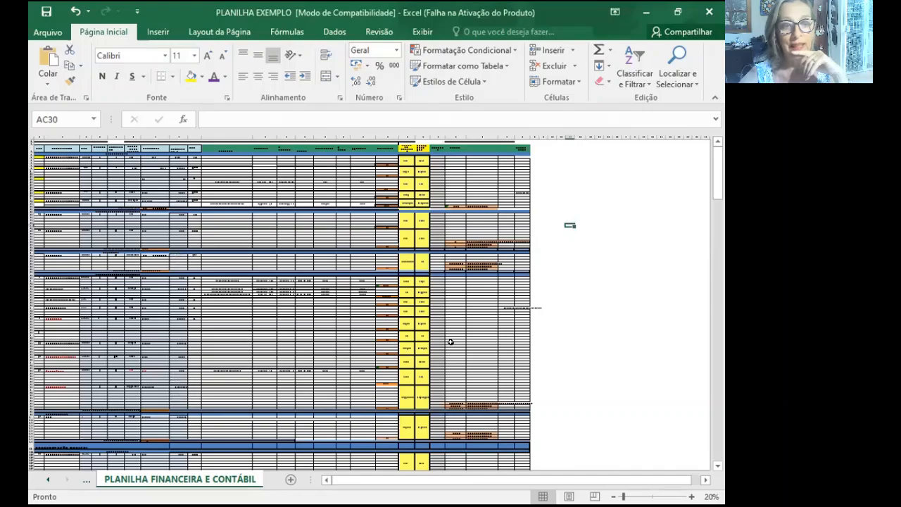
scroll(451, 342, "down", 15)
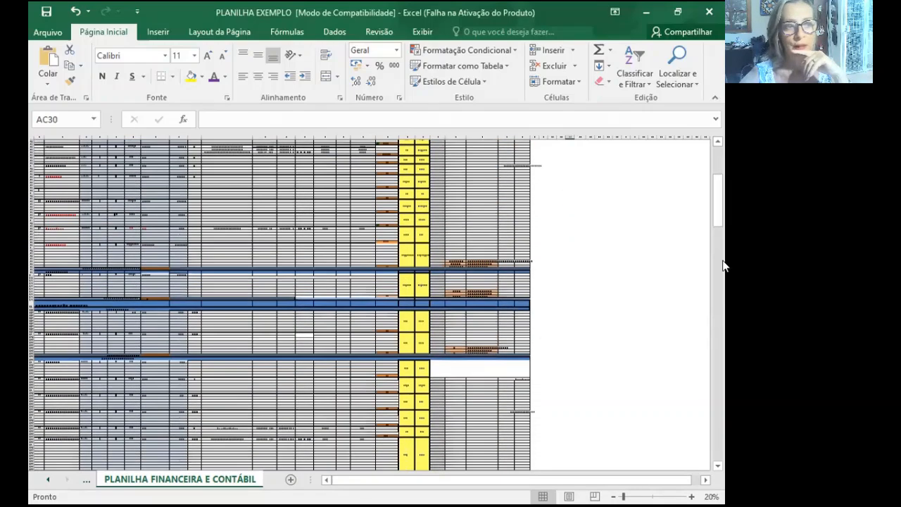
scroll(722, 239, "down", 1)
left_click_drag(719, 205, 721, 162)
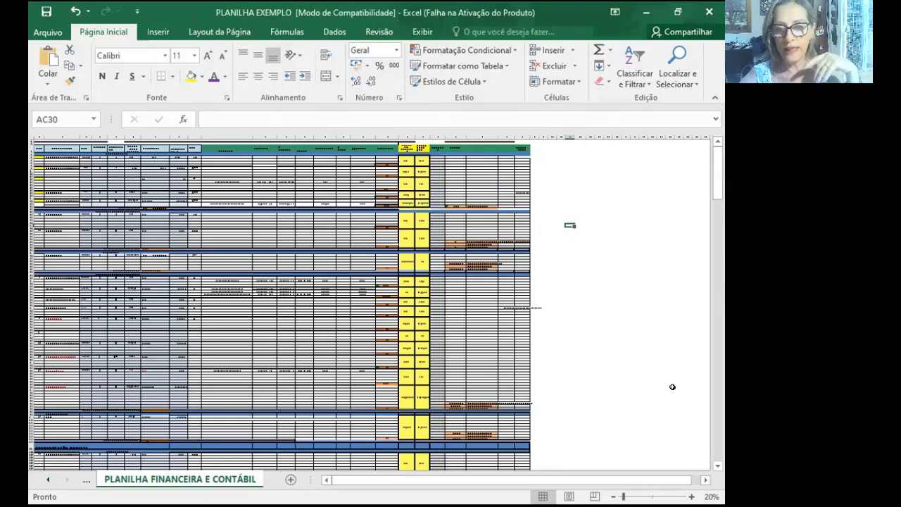
- Examine the sheet's stage balances and the accounting, fundraising and publicity sections at 40% zoom
scroll(369, 304, "up", 1)
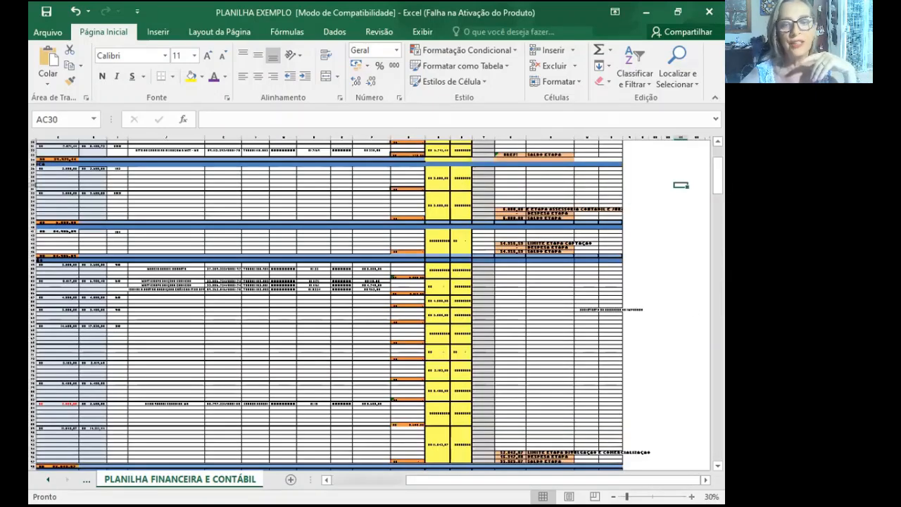
scroll(370, 304, "up", 1)
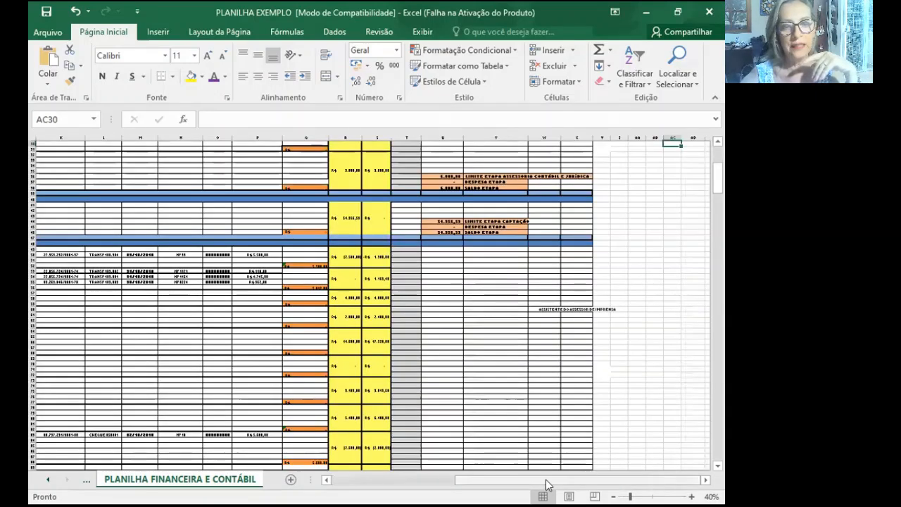
left_click_drag(547, 481, 534, 484)
scroll(525, 335, "up", 3)
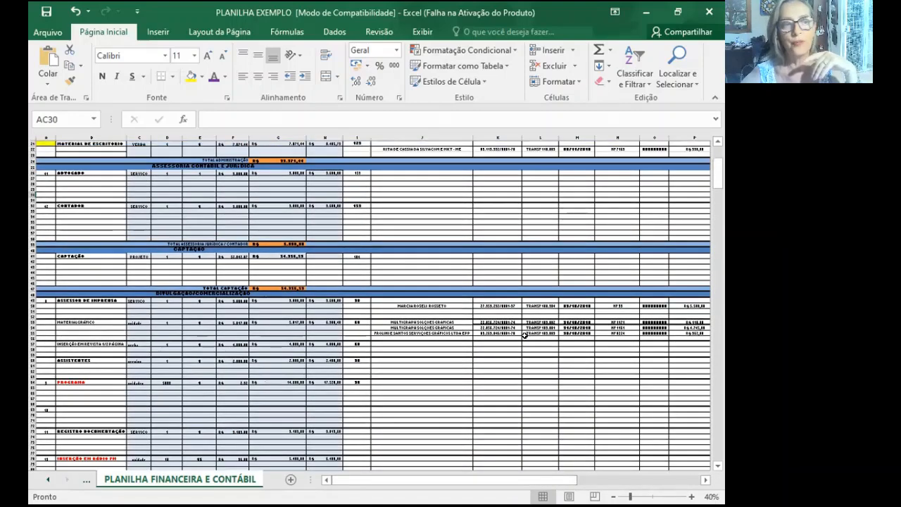
- Examine the column headings and Administrativo items at the start of the sheet, enlarging the zoom to 50% and 70%
scroll(525, 336, "up", 7)
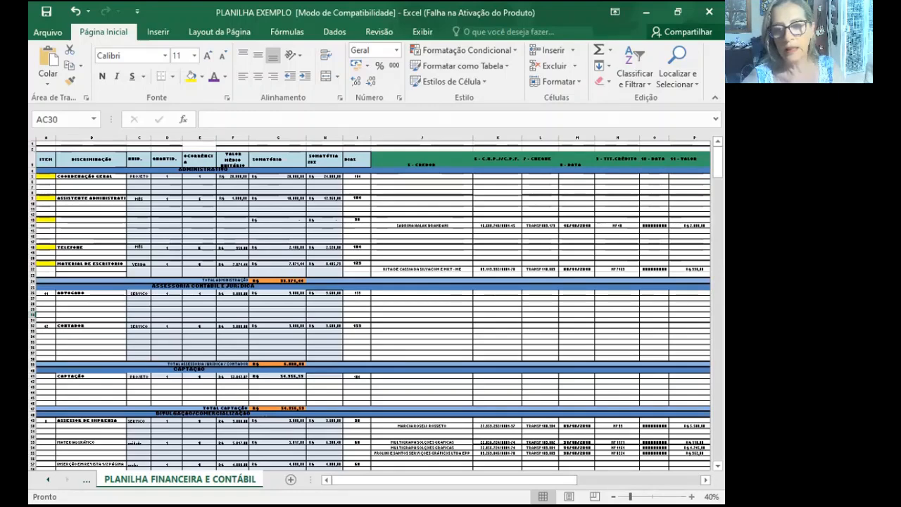
left_click(692, 497)
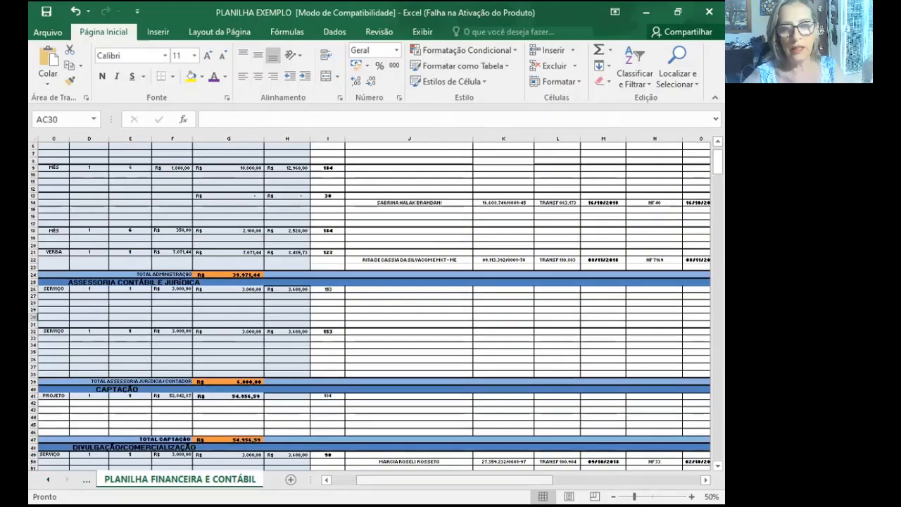
left_click_drag(519, 483, 451, 485)
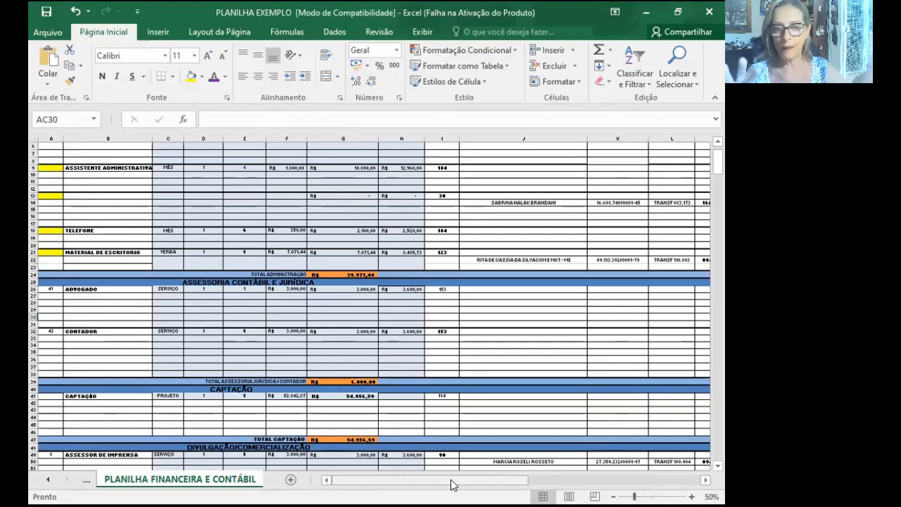
scroll(400, 391, "up", 3)
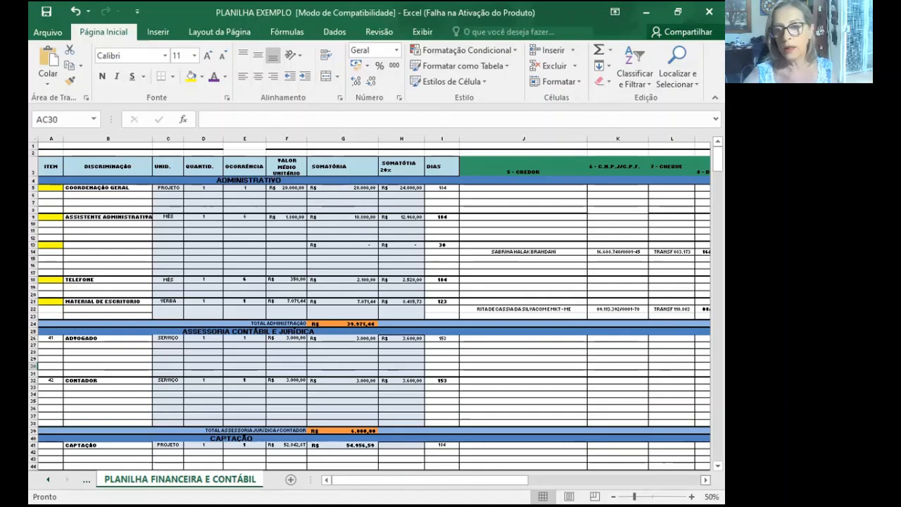
left_click(705, 479)
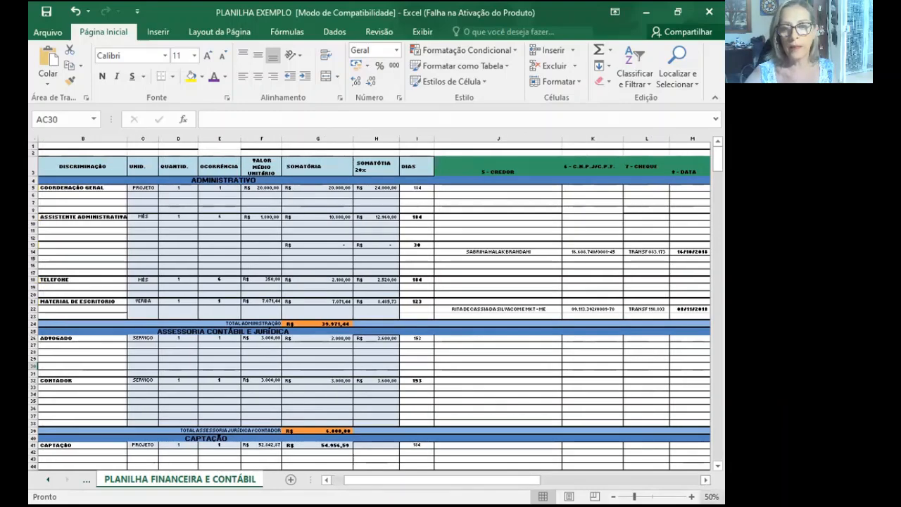
scroll(458, 393, "up", 2)
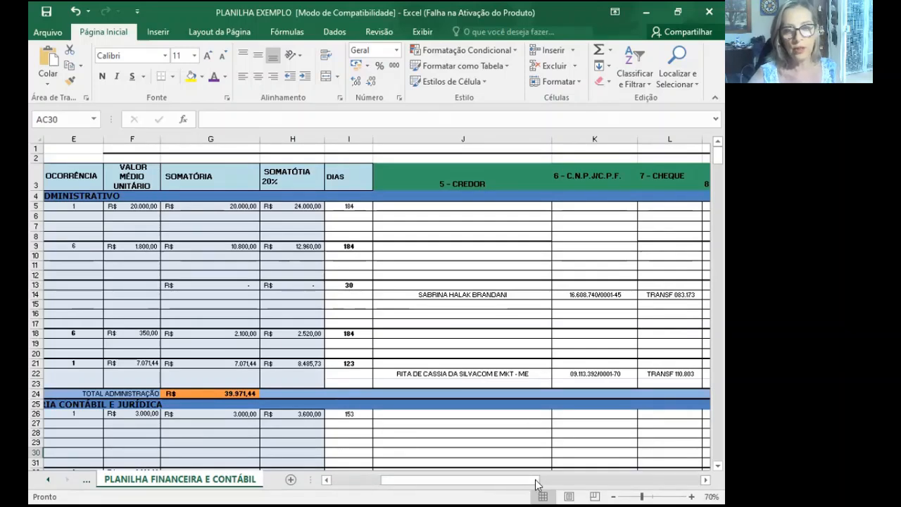
left_click_drag(529, 484, 493, 483)
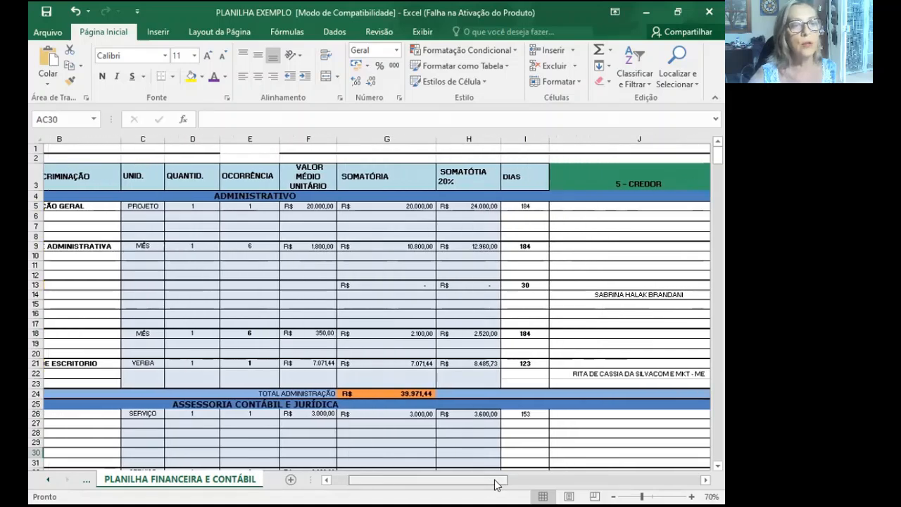
- Inspect the Coordenação Geral unit value in F5 and the Somatória 20% formulas in H5 and H9
left_click(344, 208)
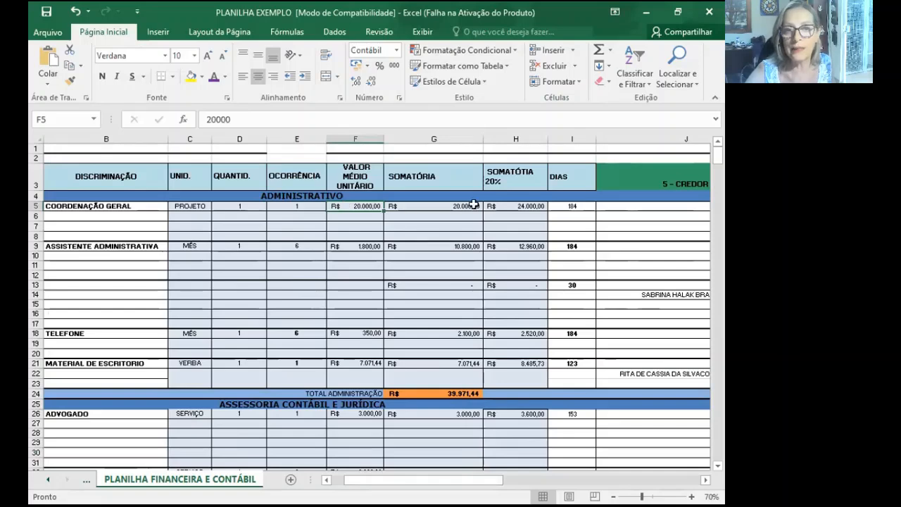
left_click(498, 204)
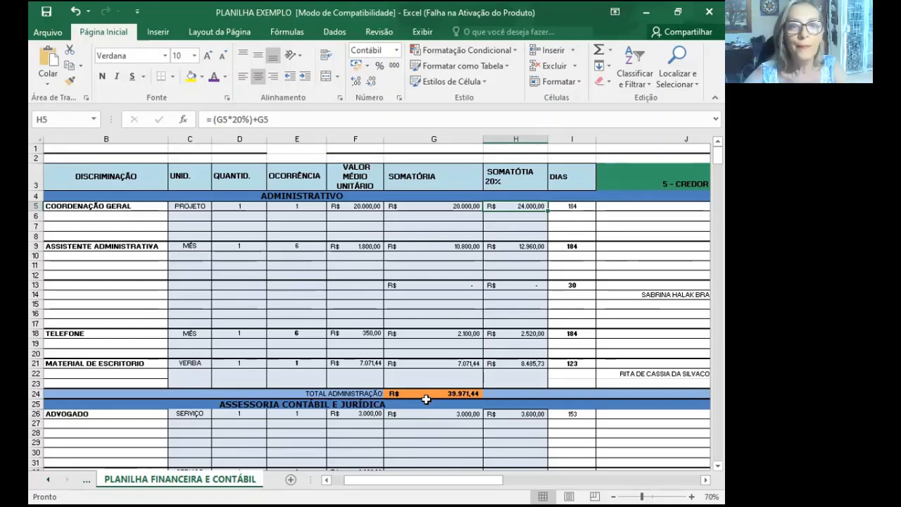
key("Down")
key("Down")
key("Down")
key("Down")
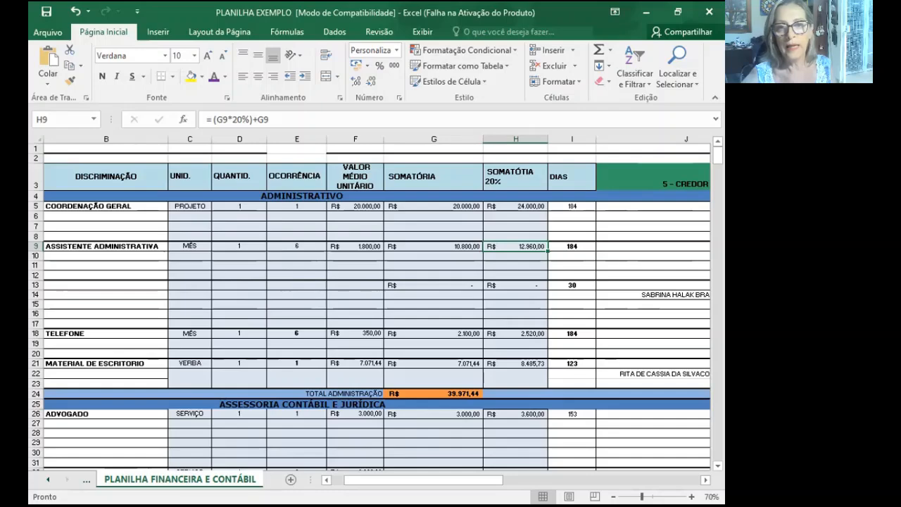
- Review the creditor payment columns, checking the credit title, date and value cells N14, O14 and P14
left_click_drag(422, 480, 504, 480)
scroll(377, 303, "right", 1)
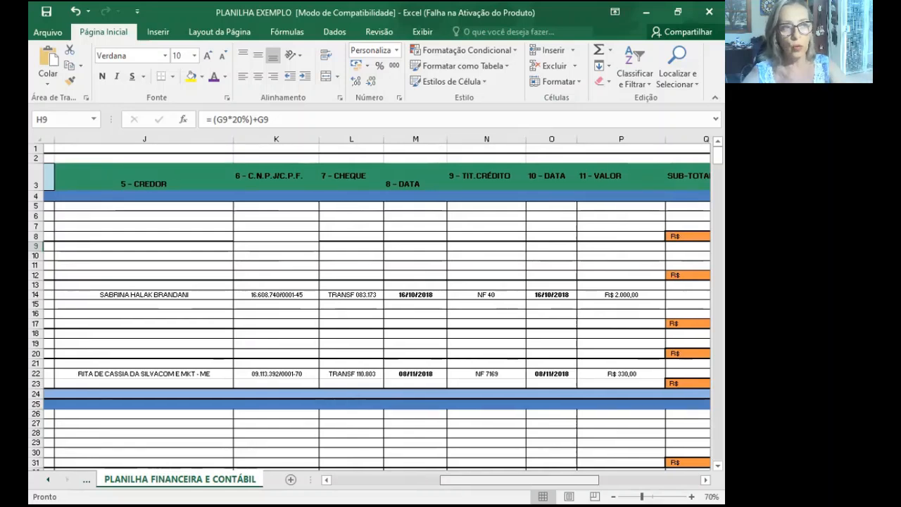
scroll(177, 191, "right", 1)
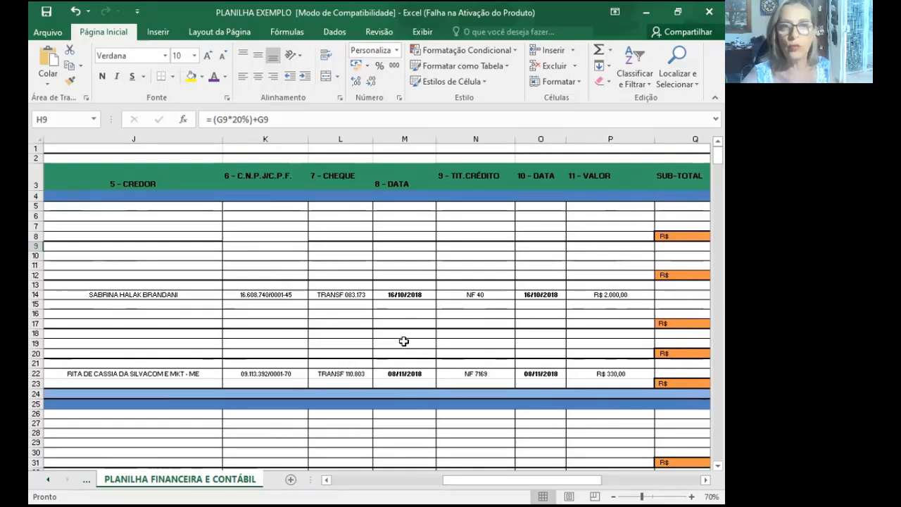
left_click(491, 291)
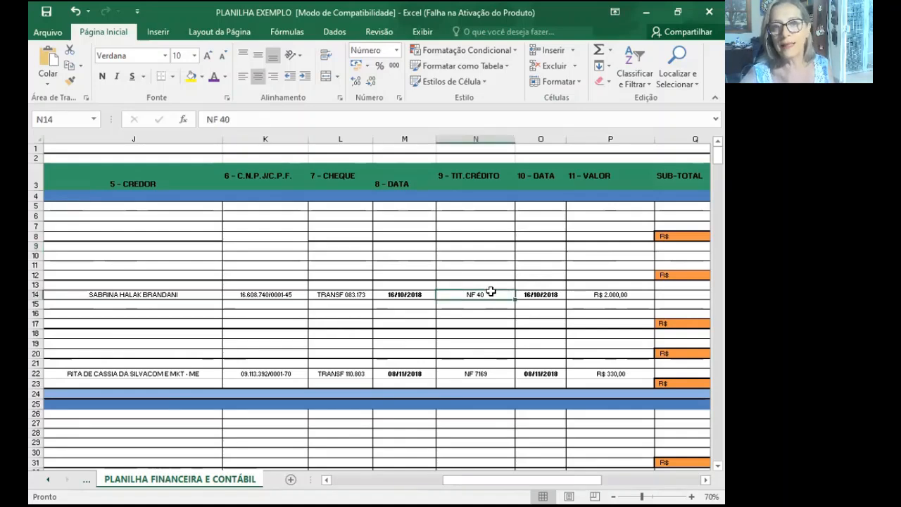
left_click(544, 292)
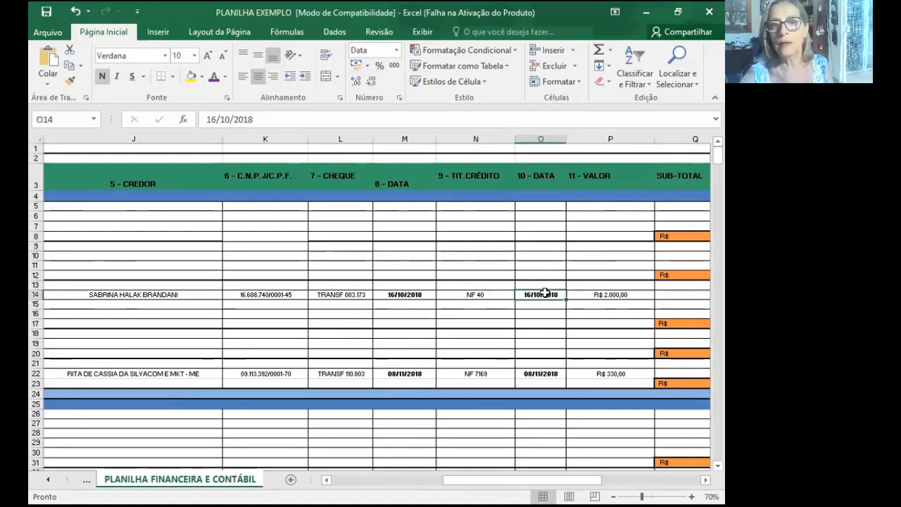
left_click(597, 293)
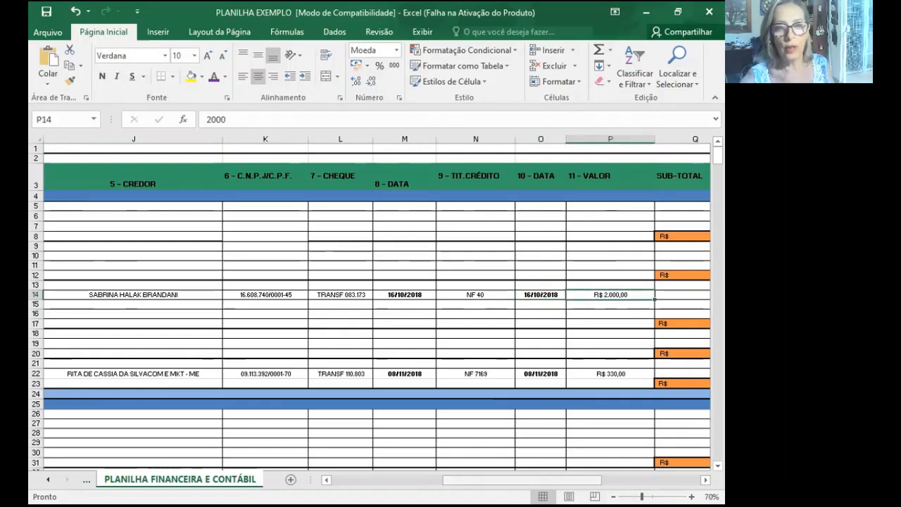
left_click_drag(476, 482, 507, 483)
- Return to the start of the sheet and survey row 3's headings from ITEM across to the Rouanet balance column
key("ctrl+Home")
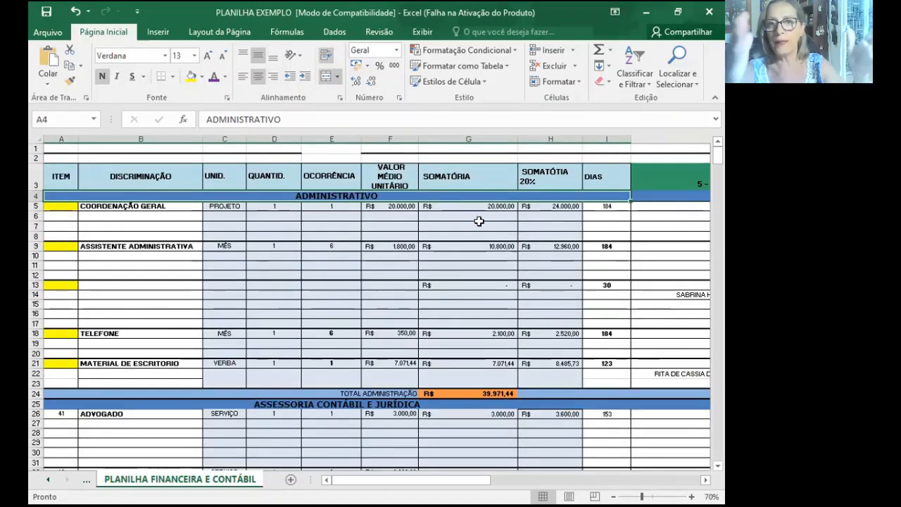
left_click(60, 176)
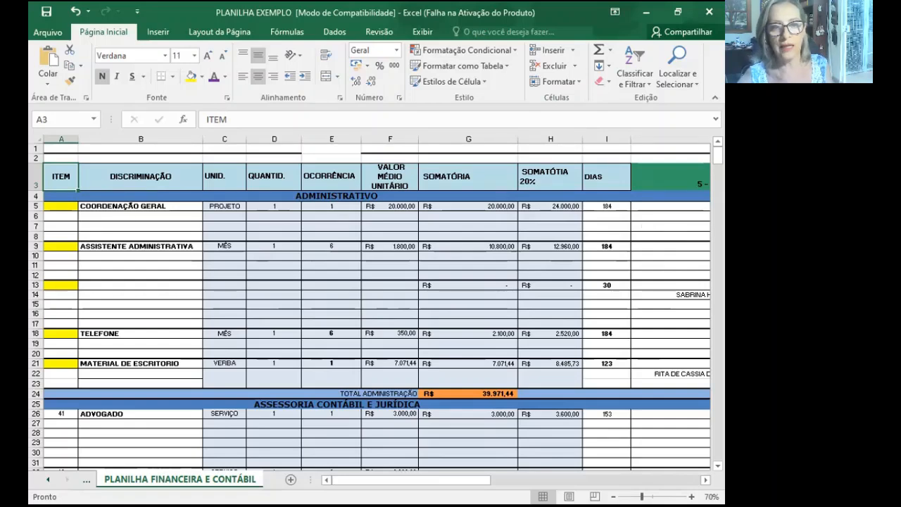
left_click_drag(507, 478, 563, 471)
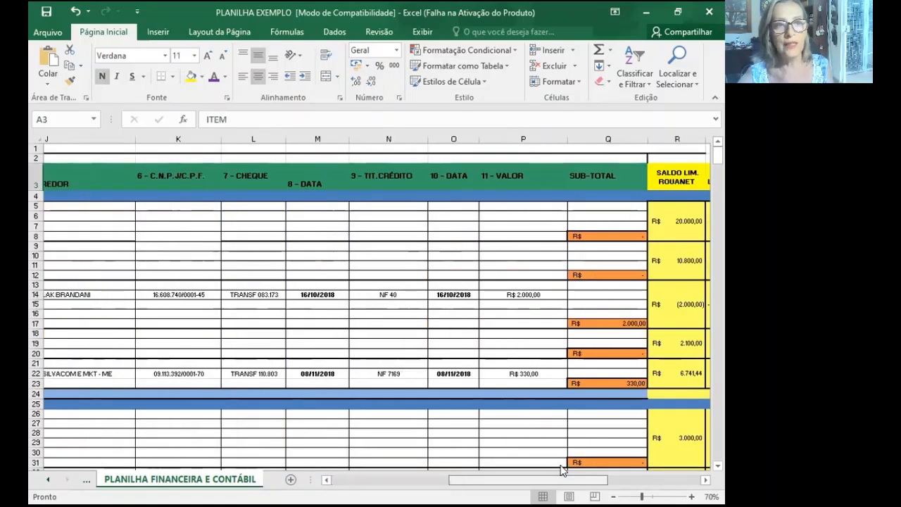
left_click_drag(492, 481, 273, 485)
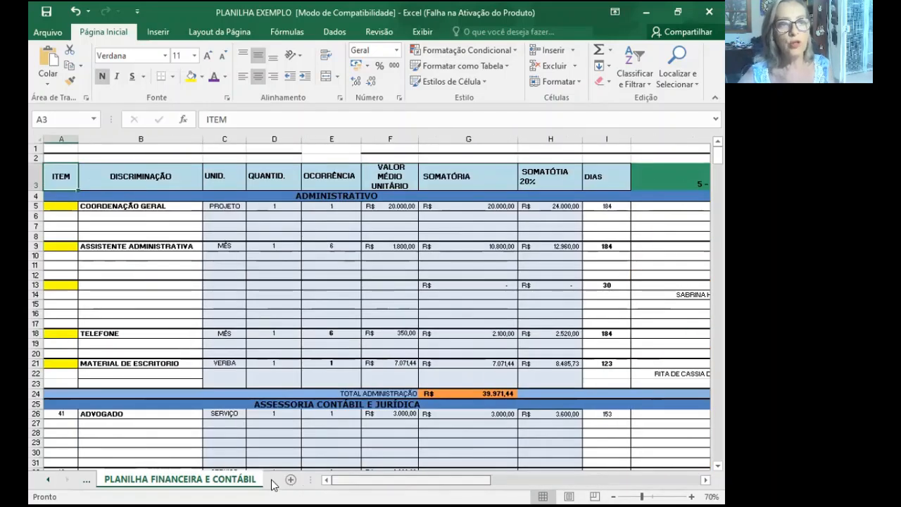
- Examine the budget sections and their totals from Administrativo down through the Produção/Execução items
left_click(277, 195)
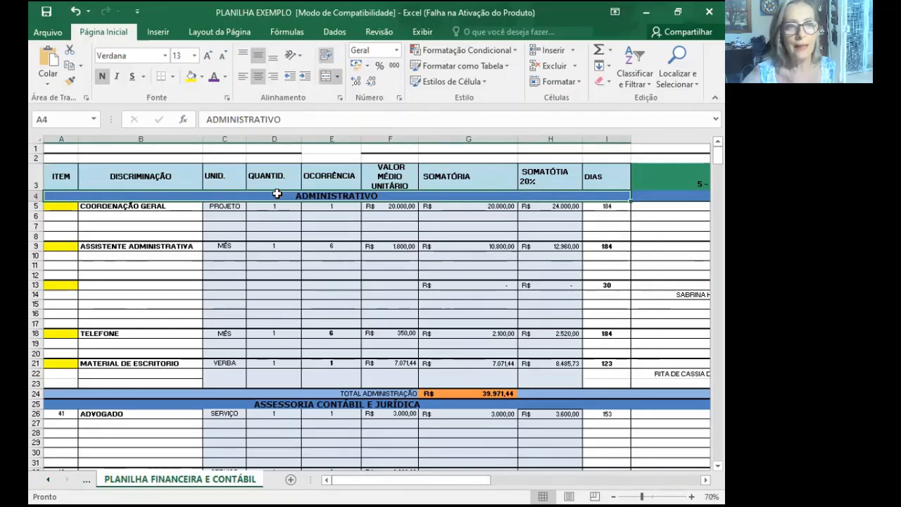
scroll(302, 340, "down", 1)
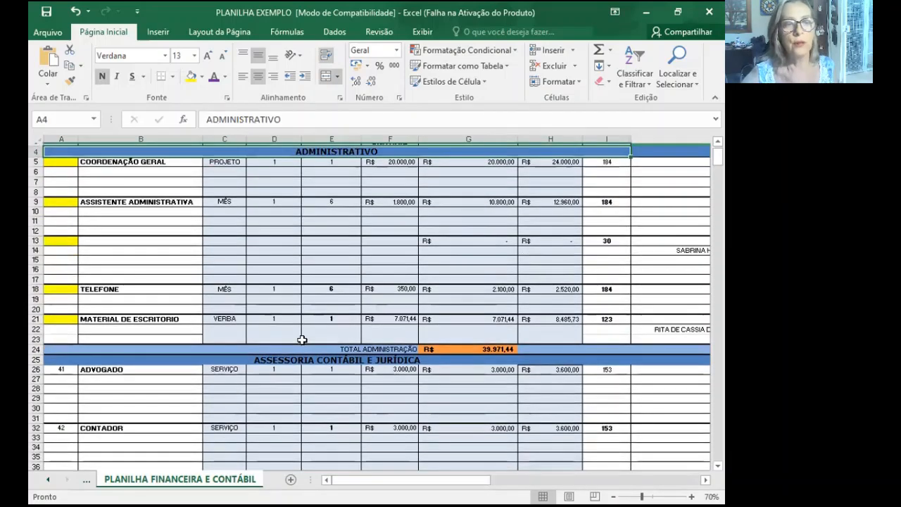
scroll(302, 340, "down", 3)
scroll(302, 340, "down", 5)
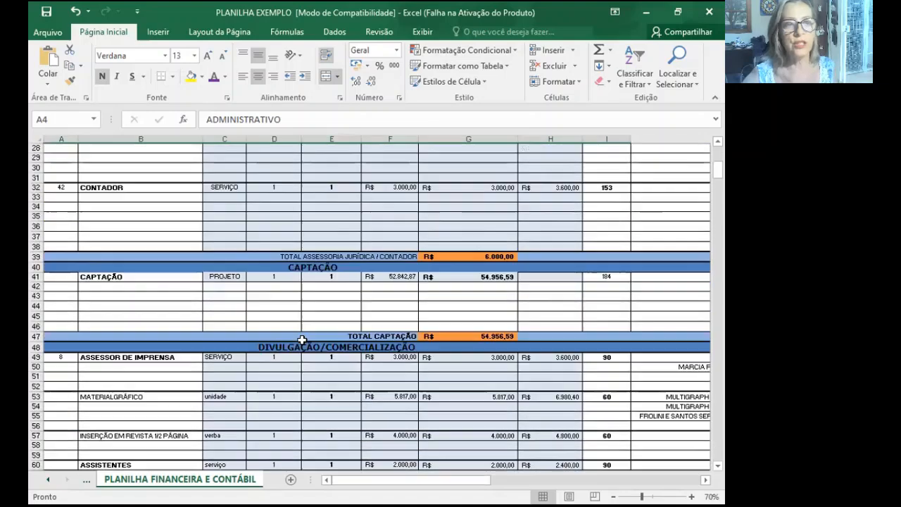
scroll(302, 297, "down", 2)
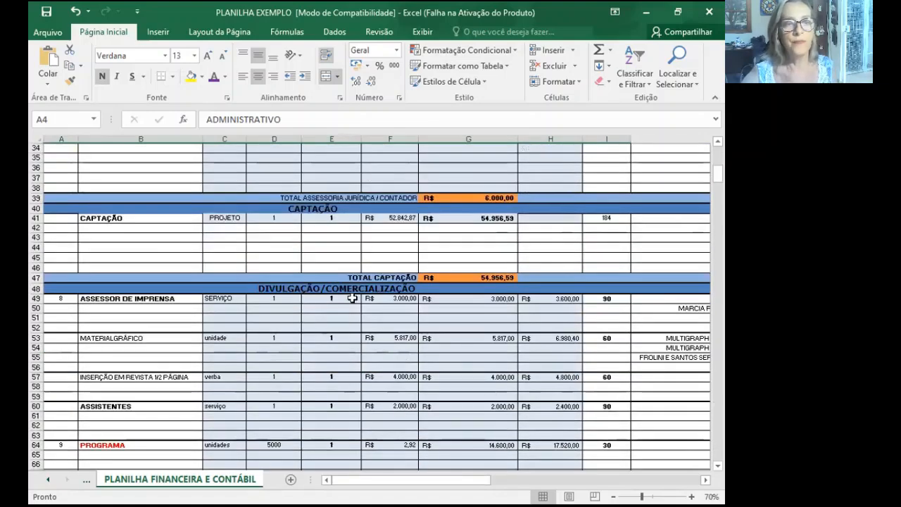
scroll(358, 298, "down", 2)
scroll(358, 298, "down", 15)
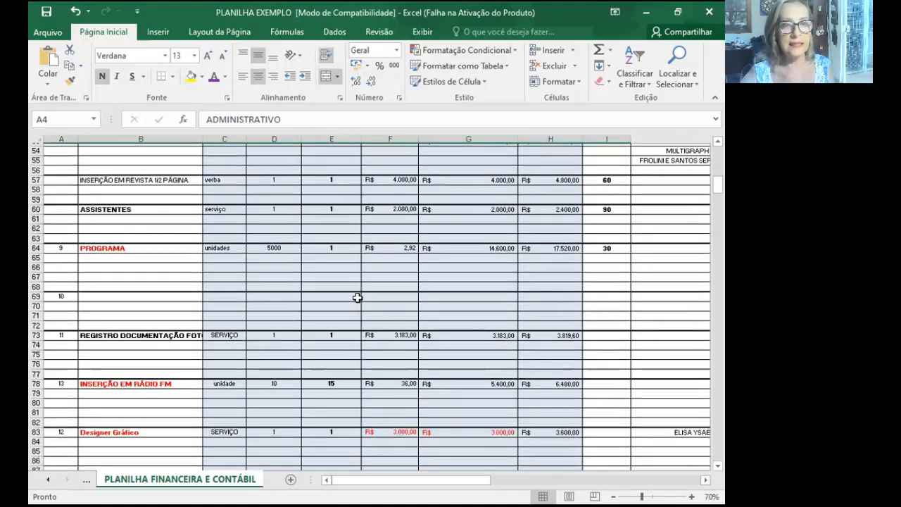
scroll(358, 298, "down", 6)
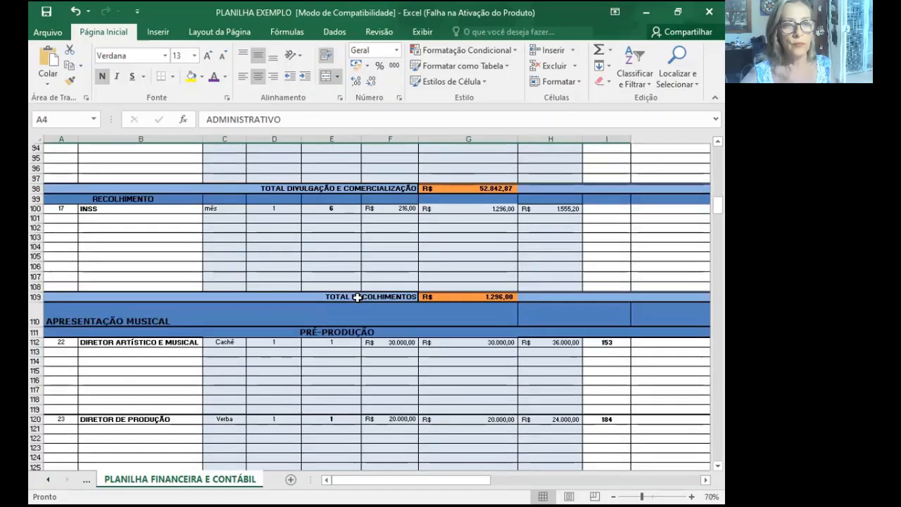
scroll(358, 298, "down", 5)
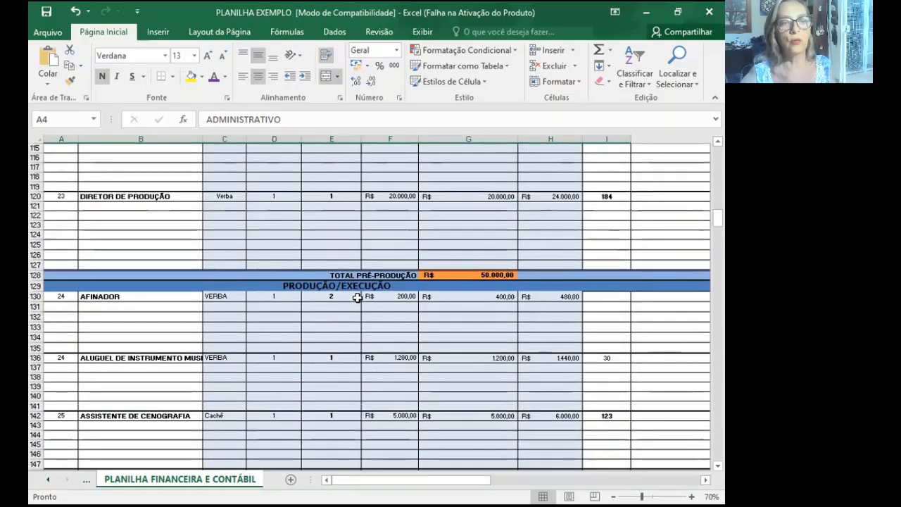
scroll(358, 298, "down", 3)
scroll(358, 298, "down", 9)
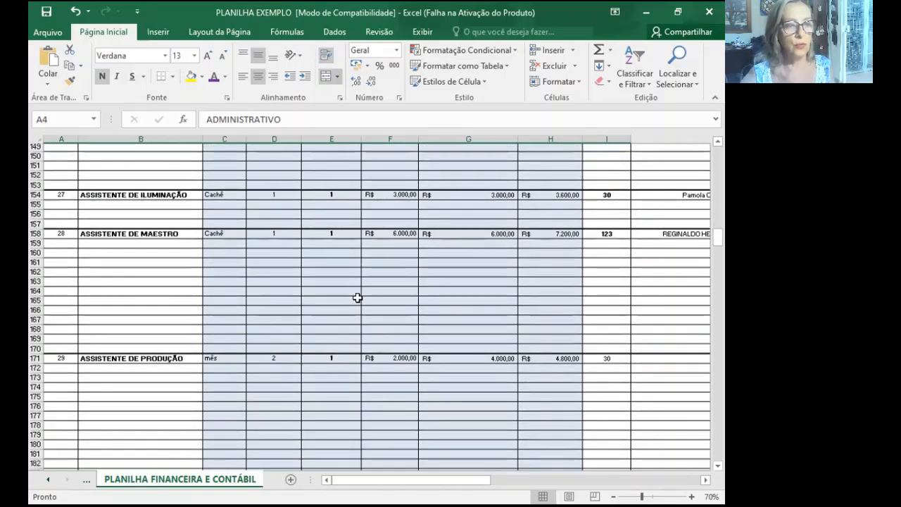